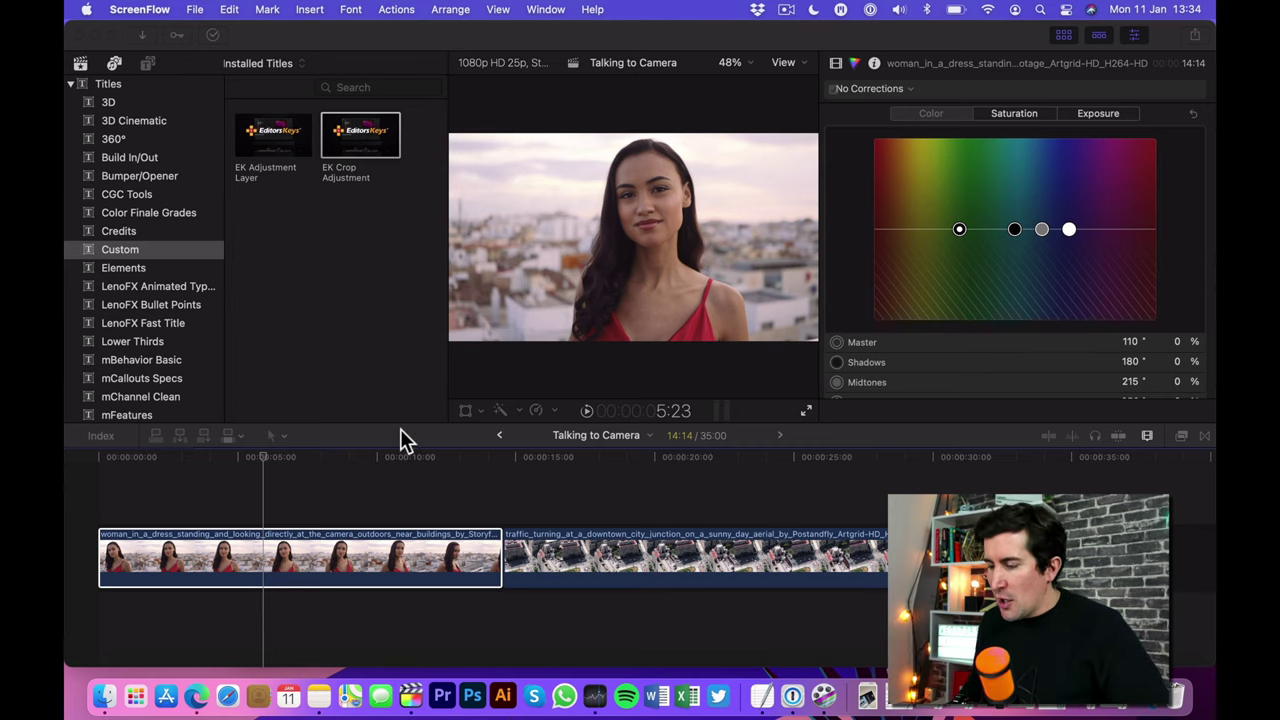
Place the EK Adjustment Layer above the woman clip and trim its end to 07:18
click(272, 460)
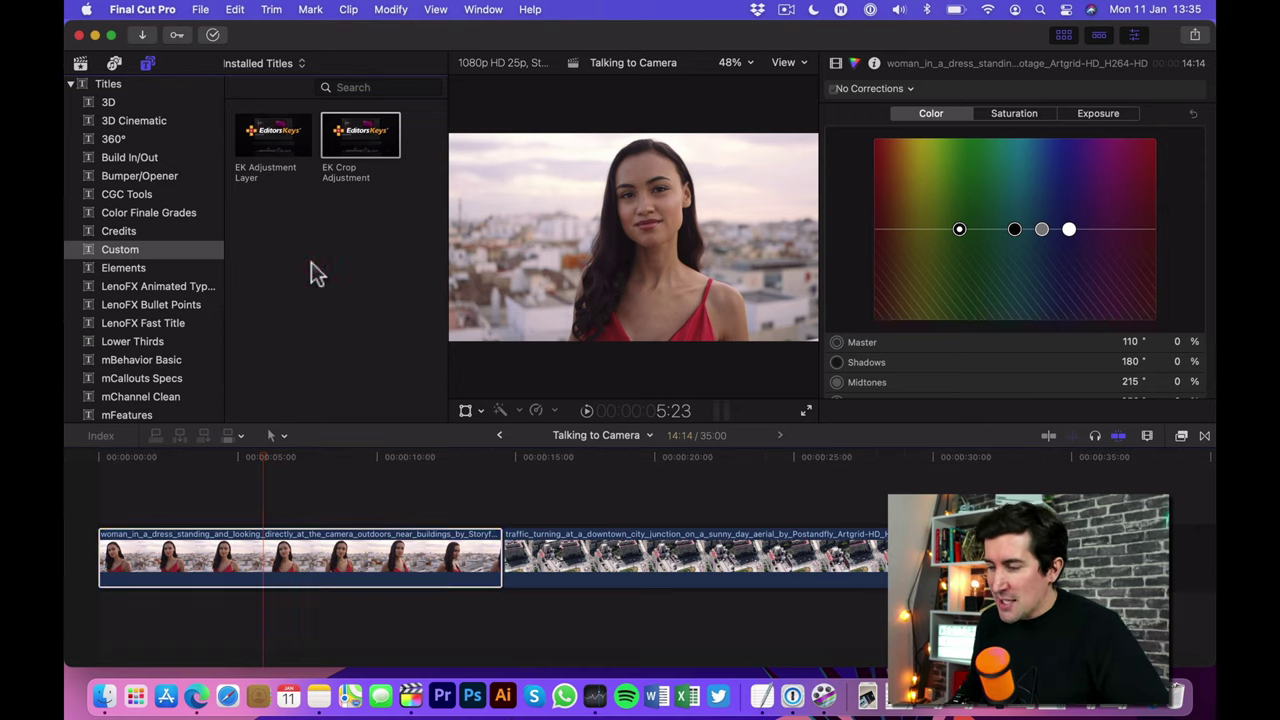
click(273, 148)
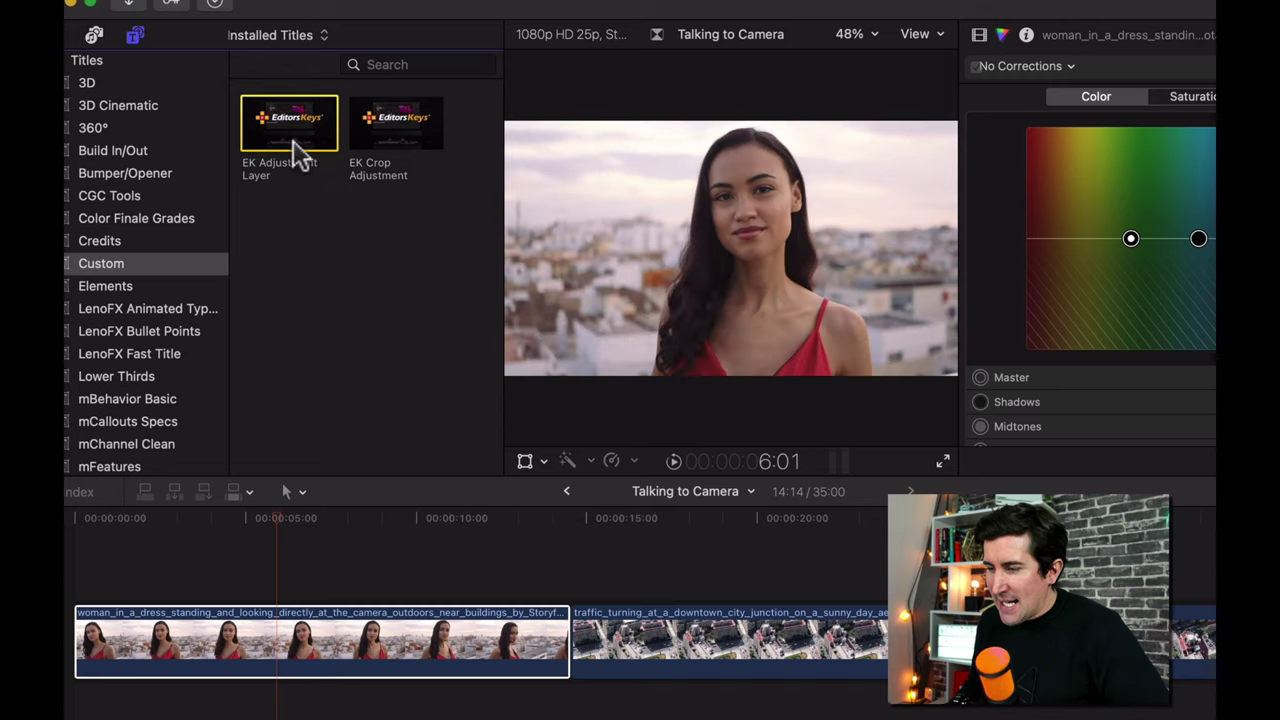
drag(290, 145, 215, 594)
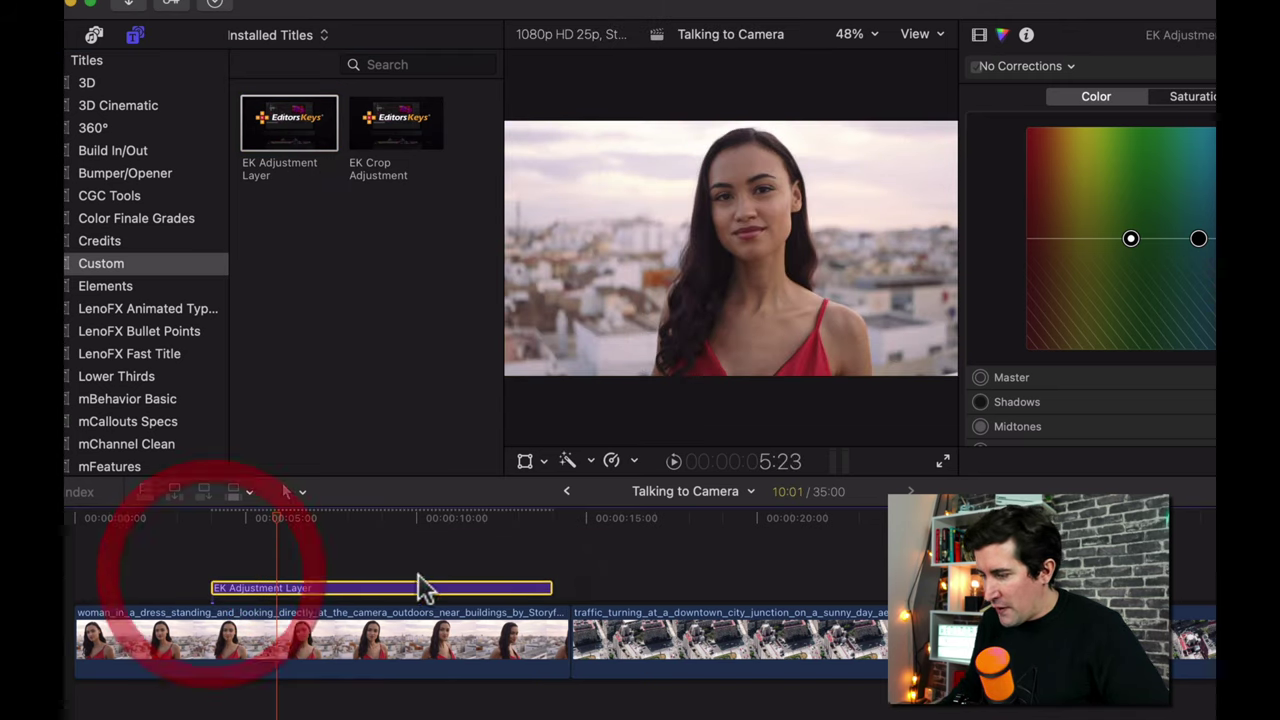
drag(548, 588, 471, 588)
click(366, 594)
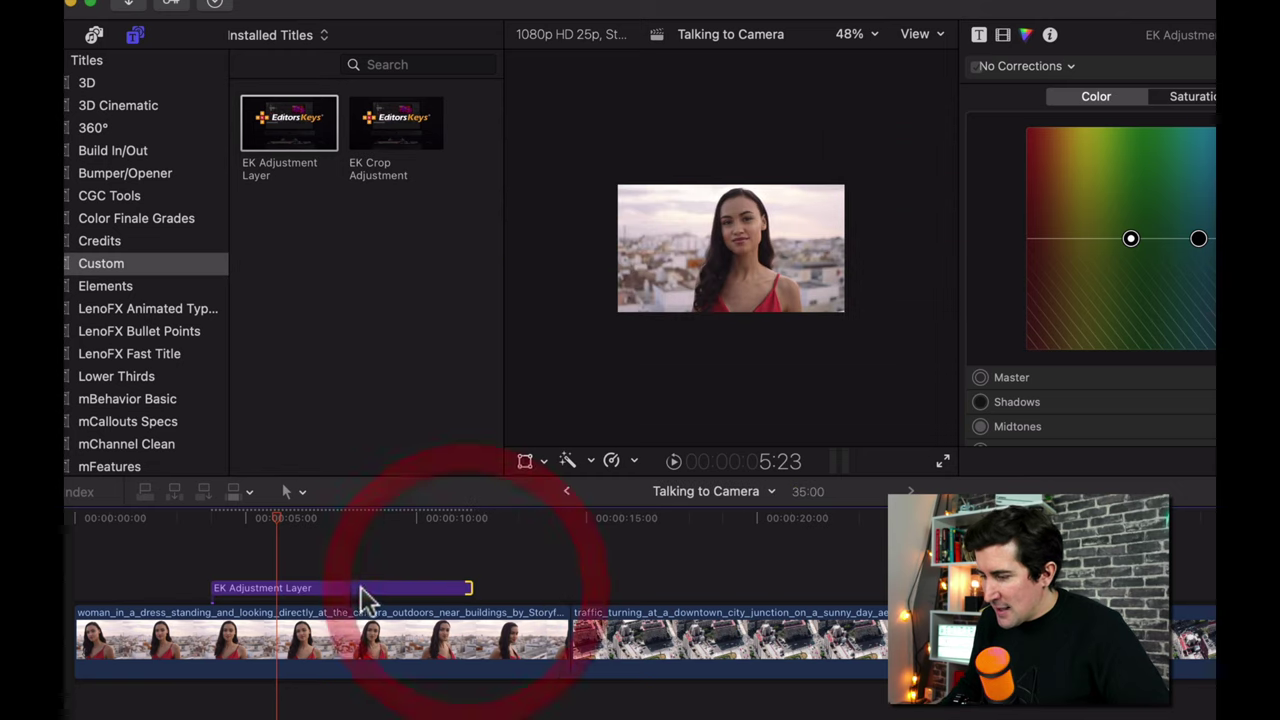
click(317, 519)
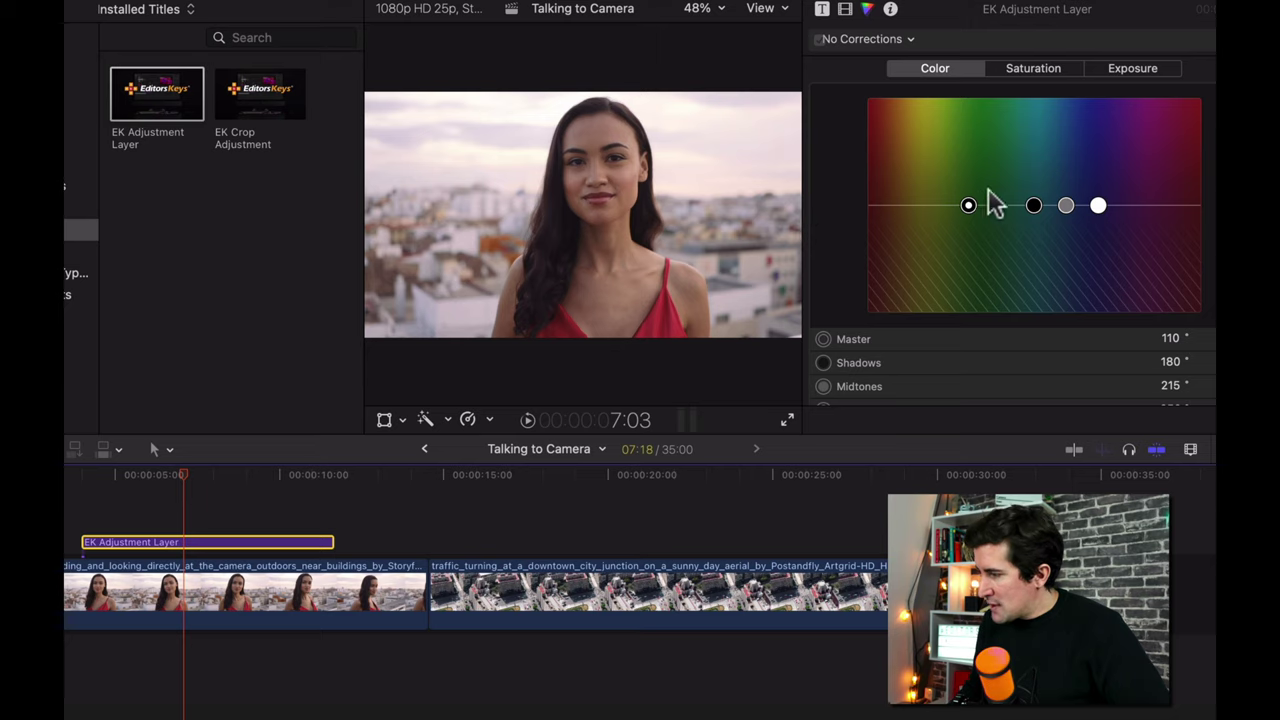
Tint the adjustment layer's midtones green (116°) and play the timeline to preview the grade
drag(1064, 207, 974, 124)
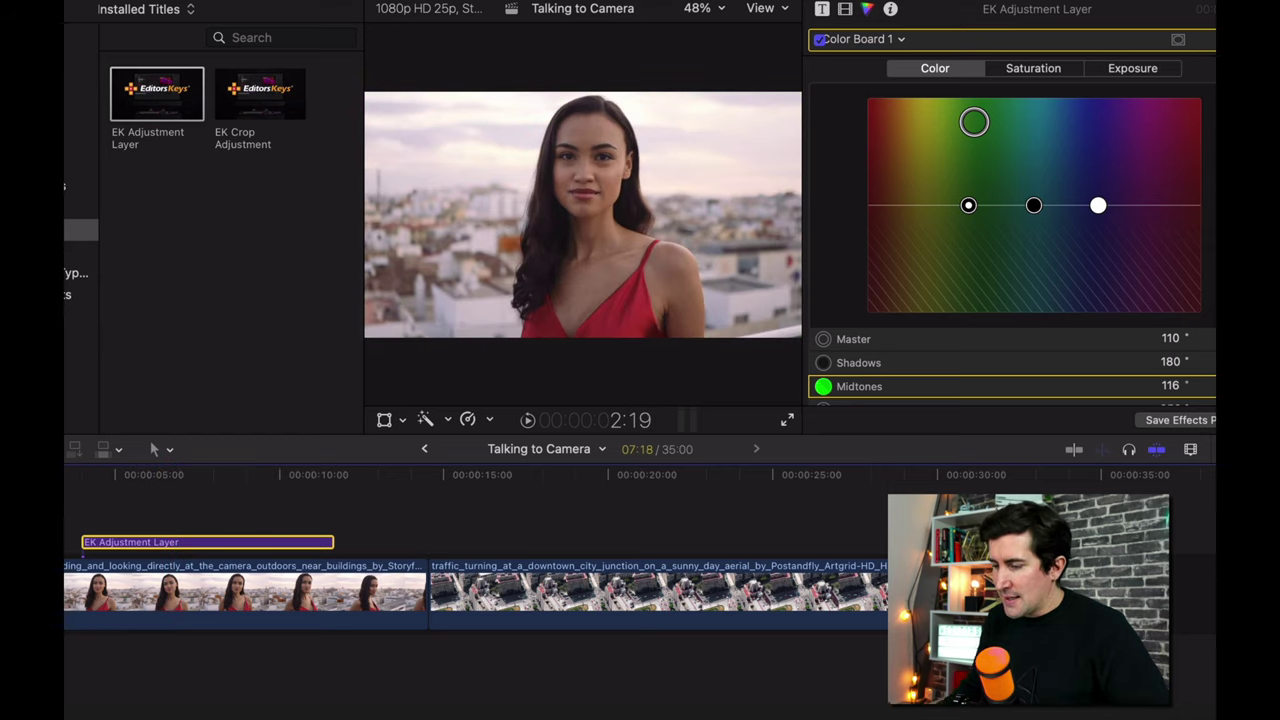
key(space)
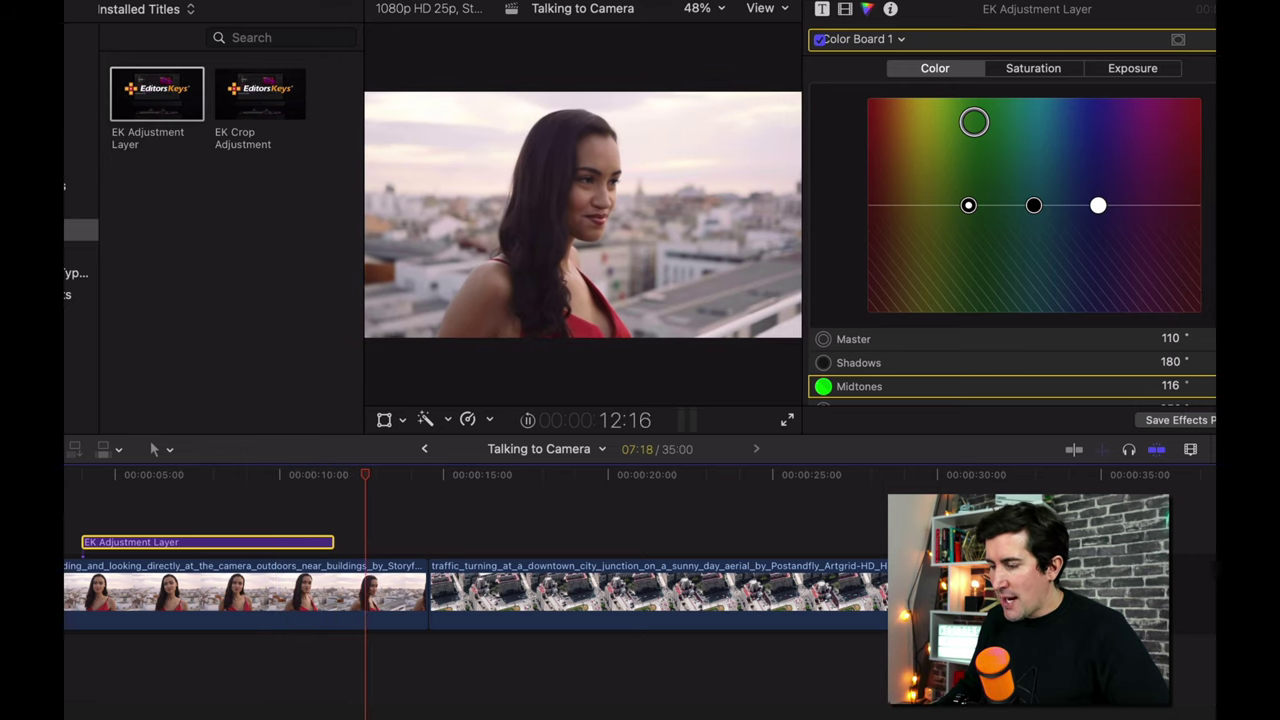
click(516, 476)
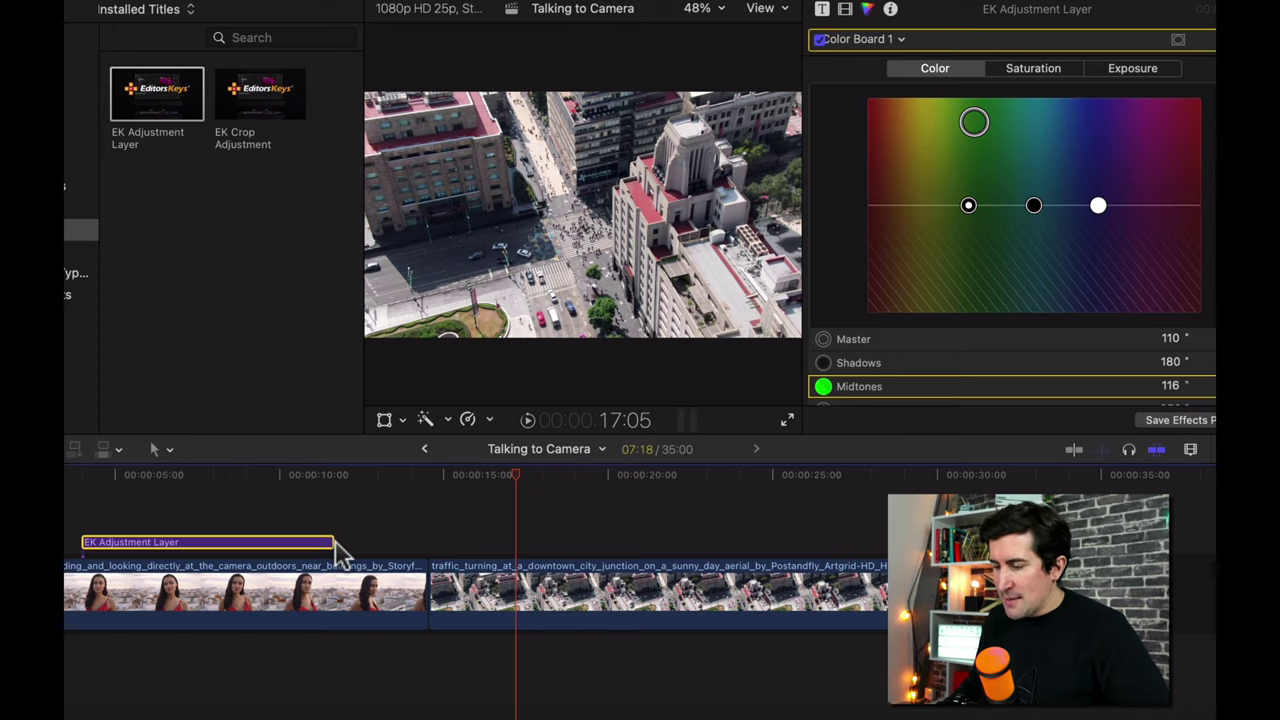
Extend the adjustment layer to 16:21 over the aerial clip and play back the graded section
drag(336, 545, 630, 545)
click(341, 480)
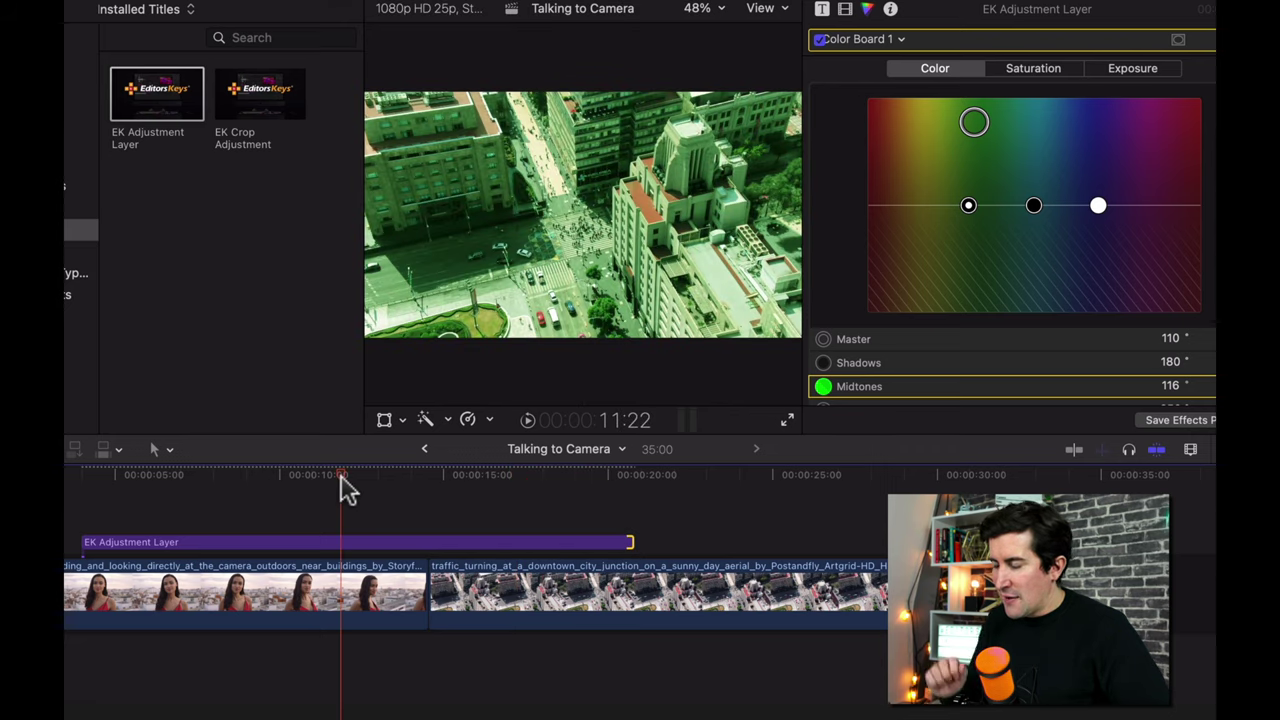
key(space)
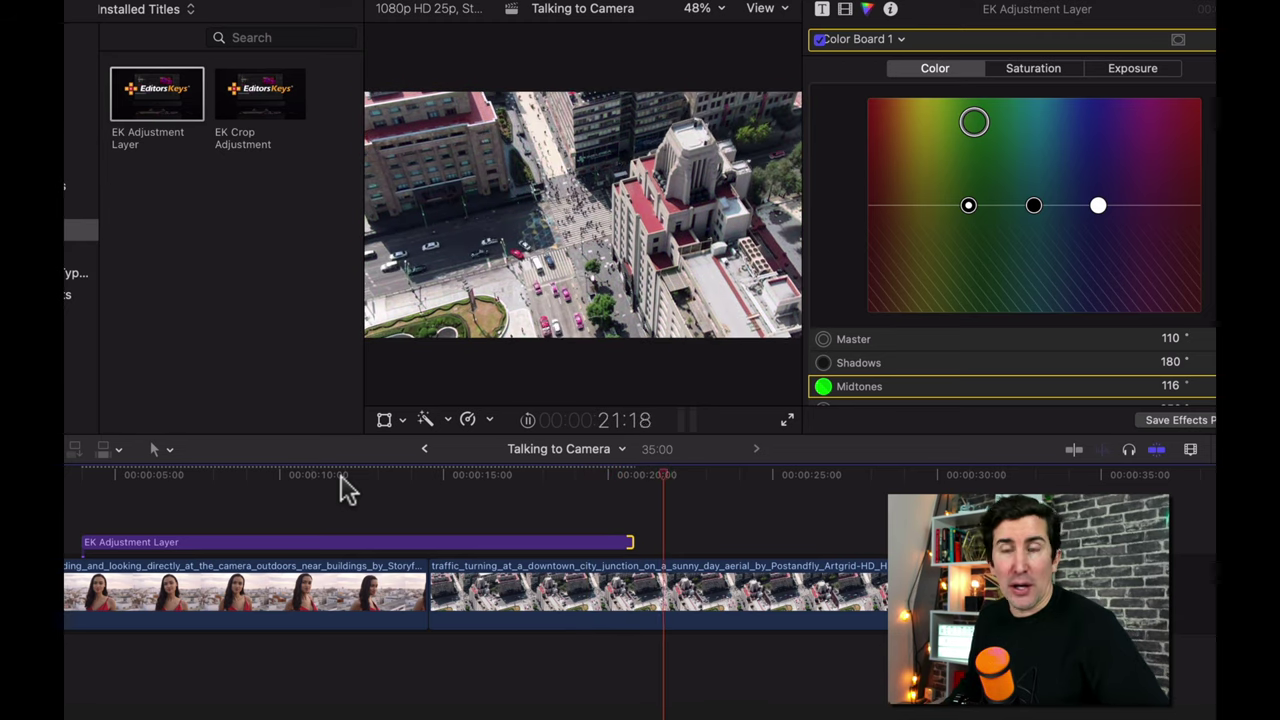
key(space)
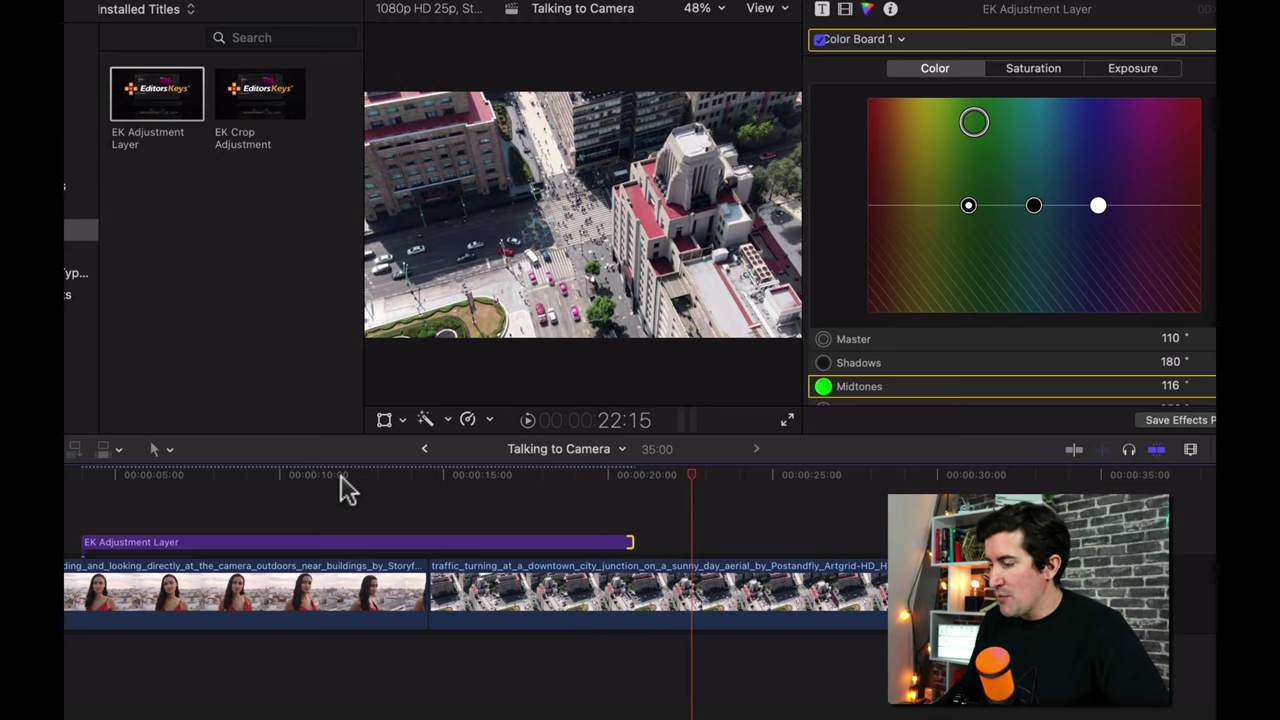
Delete the adjustment layer and put the playhead at 9 seconds in the woman clip
click(362, 545)
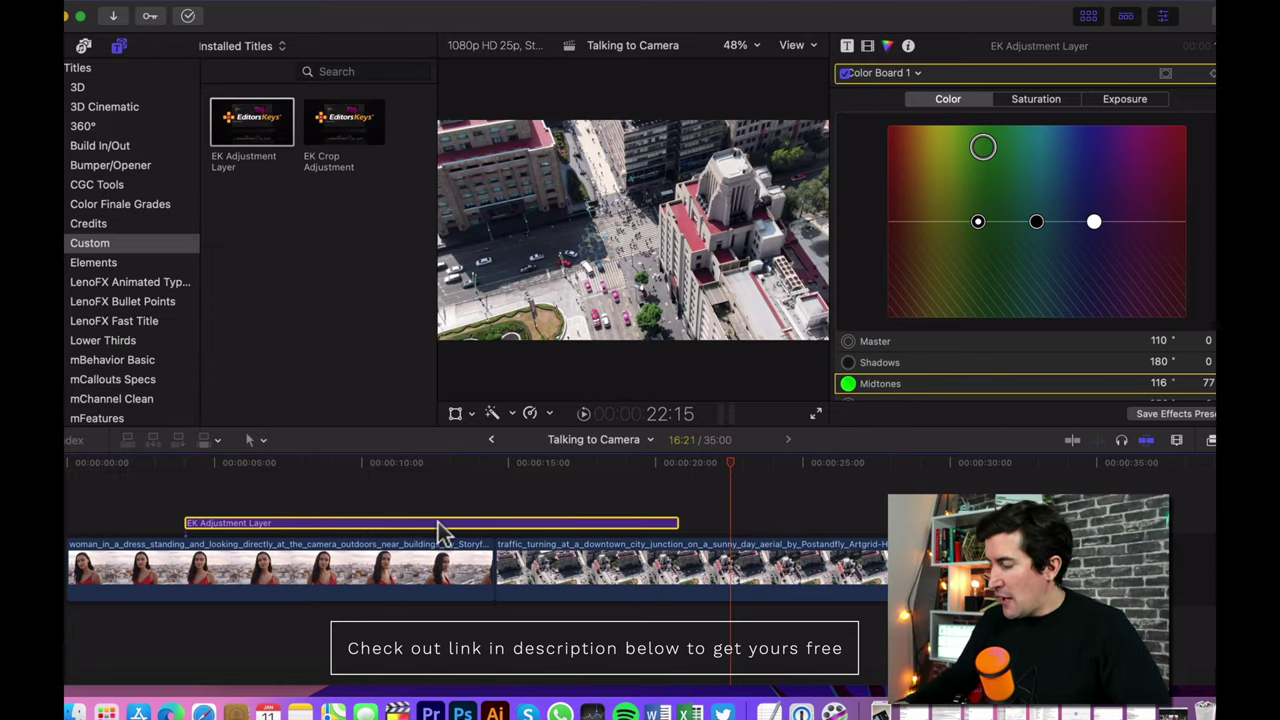
key(BackSpace)
click(332, 464)
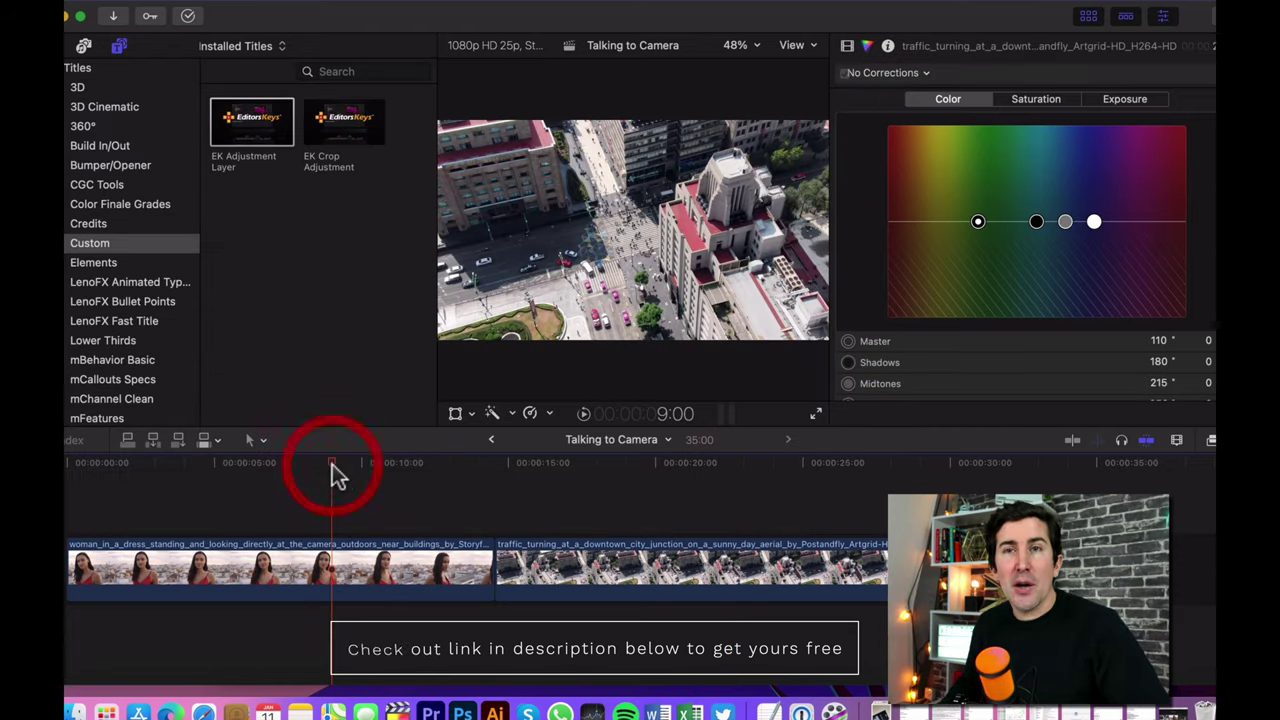
In Finder, go from Adjustment Layers EK to Movies › Motion Templates › Titles, then return to Final Cut Pro
click(76, 711)
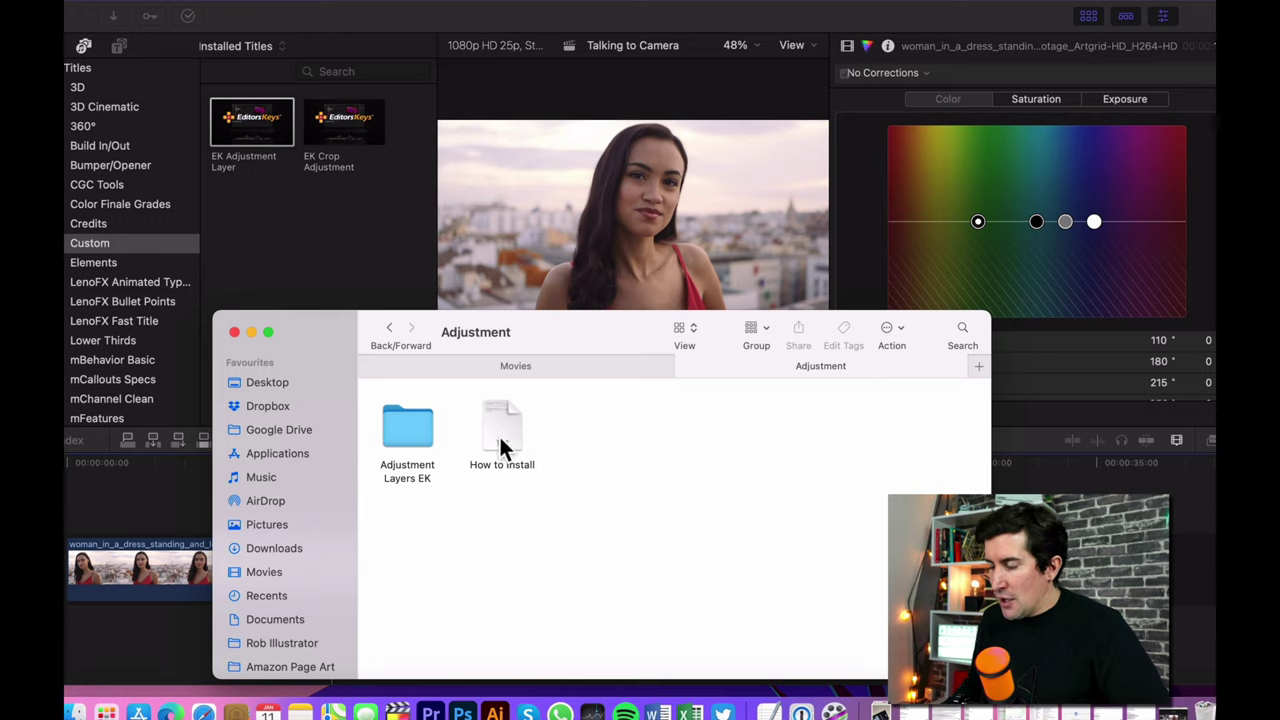
double_click(413, 446)
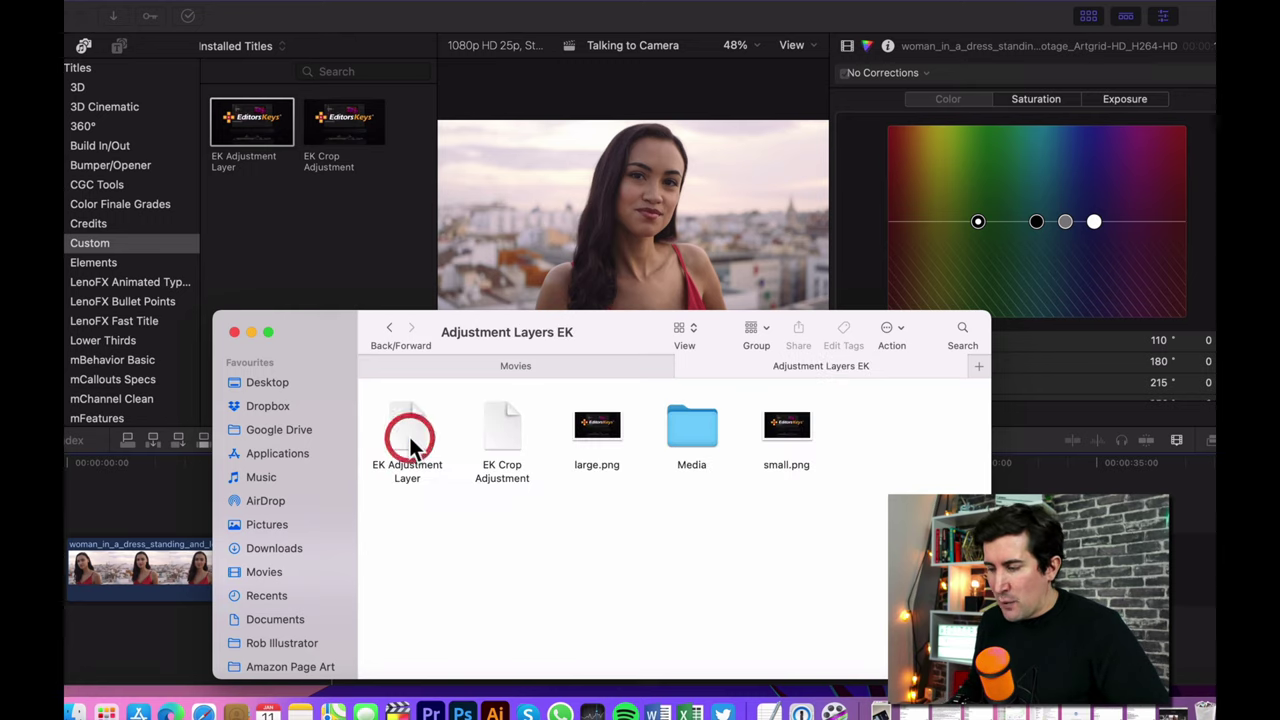
click(387, 330)
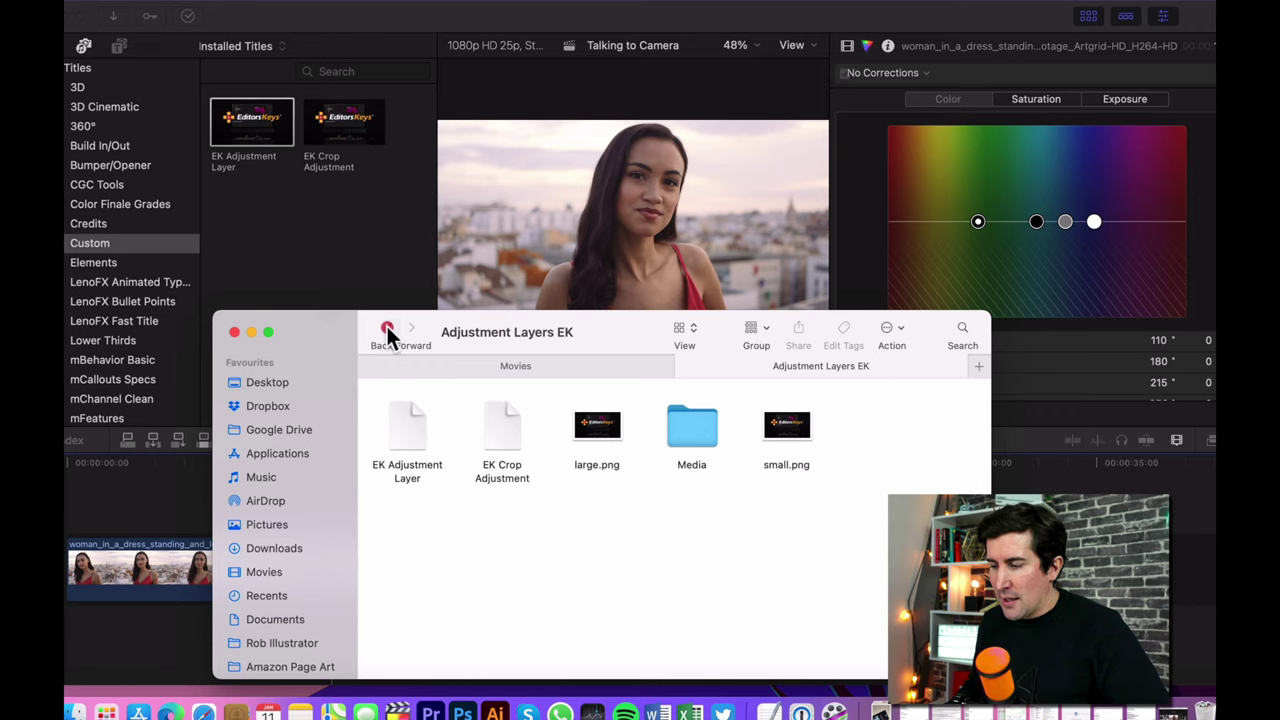
click(486, 368)
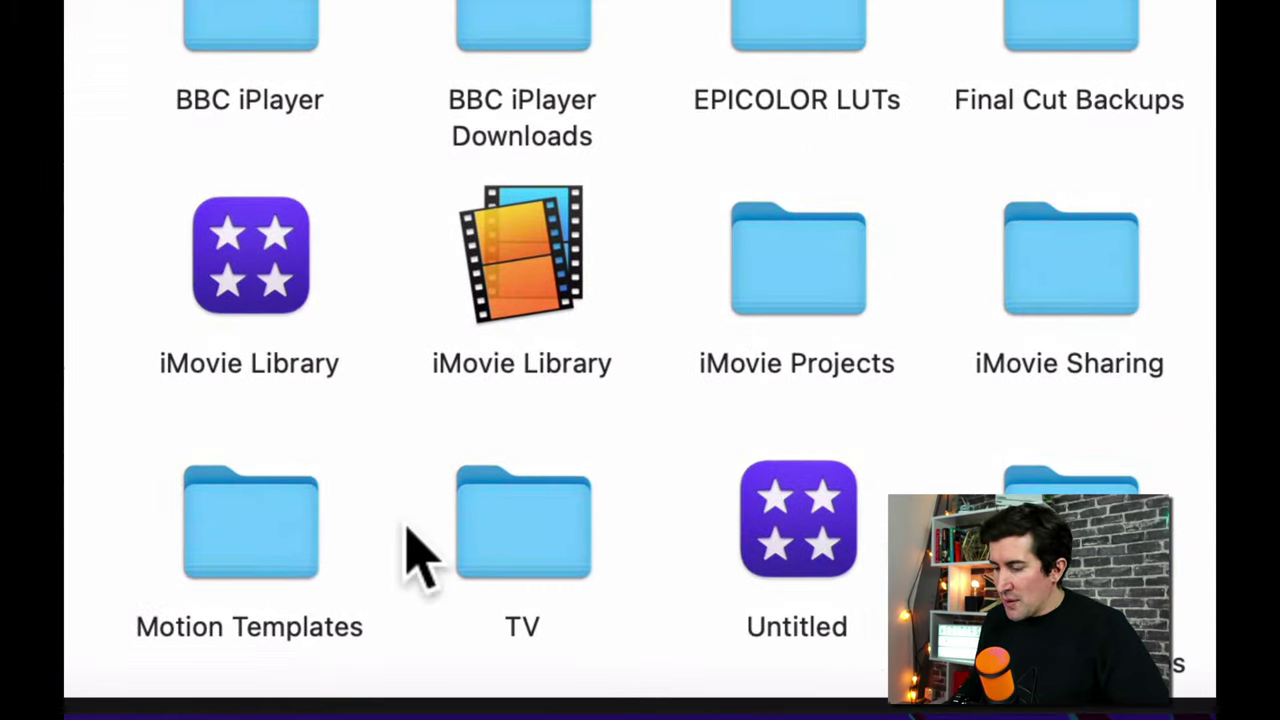
double_click(300, 555)
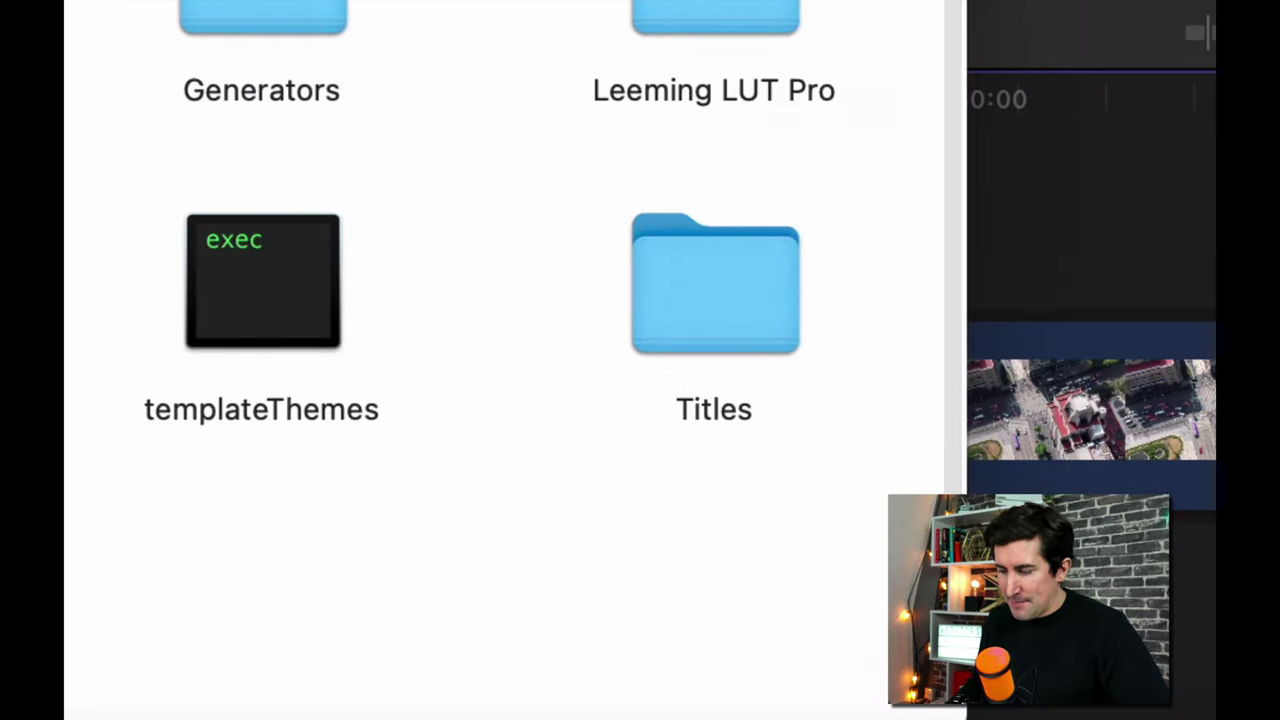
double_click(718, 295)
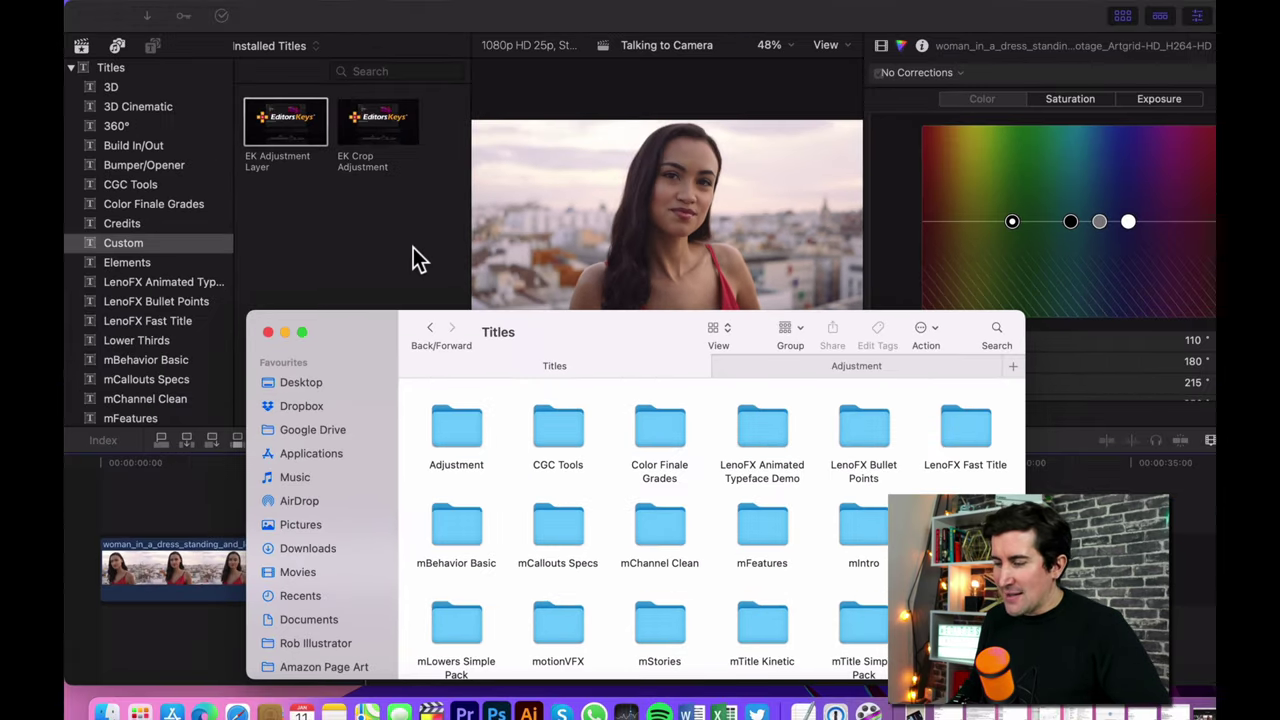
click(418, 258)
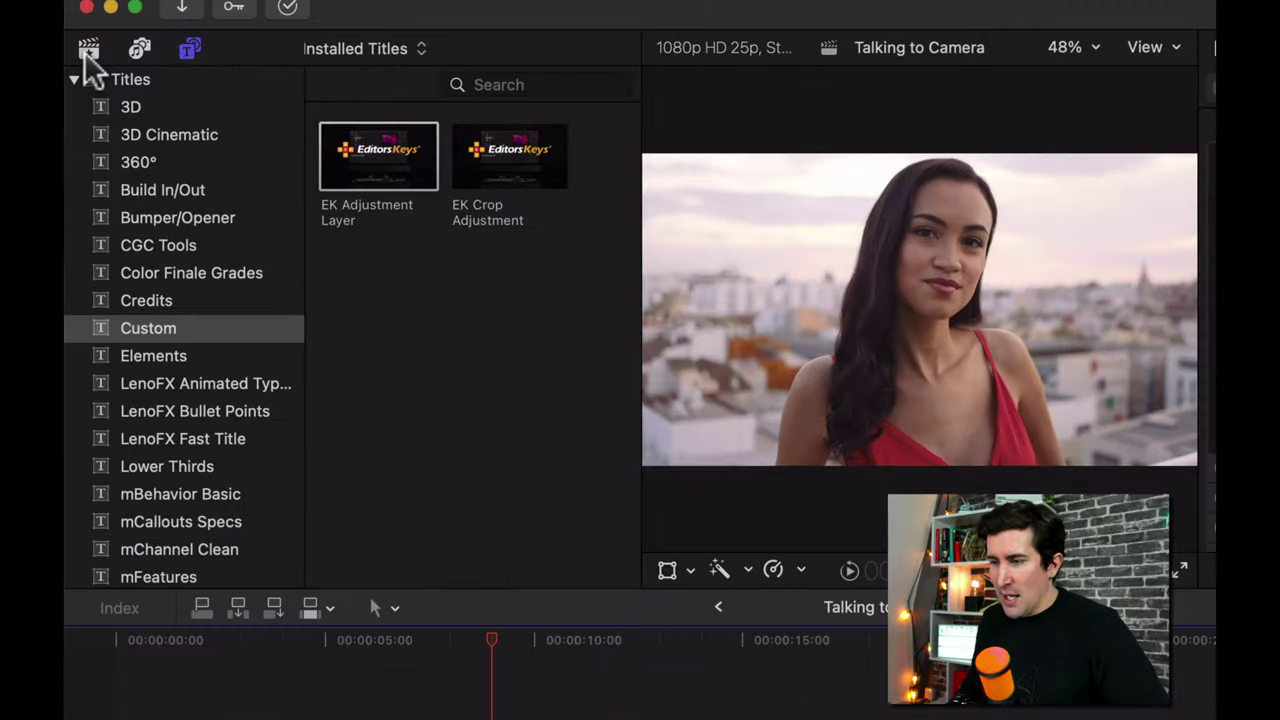
click(82, 47)
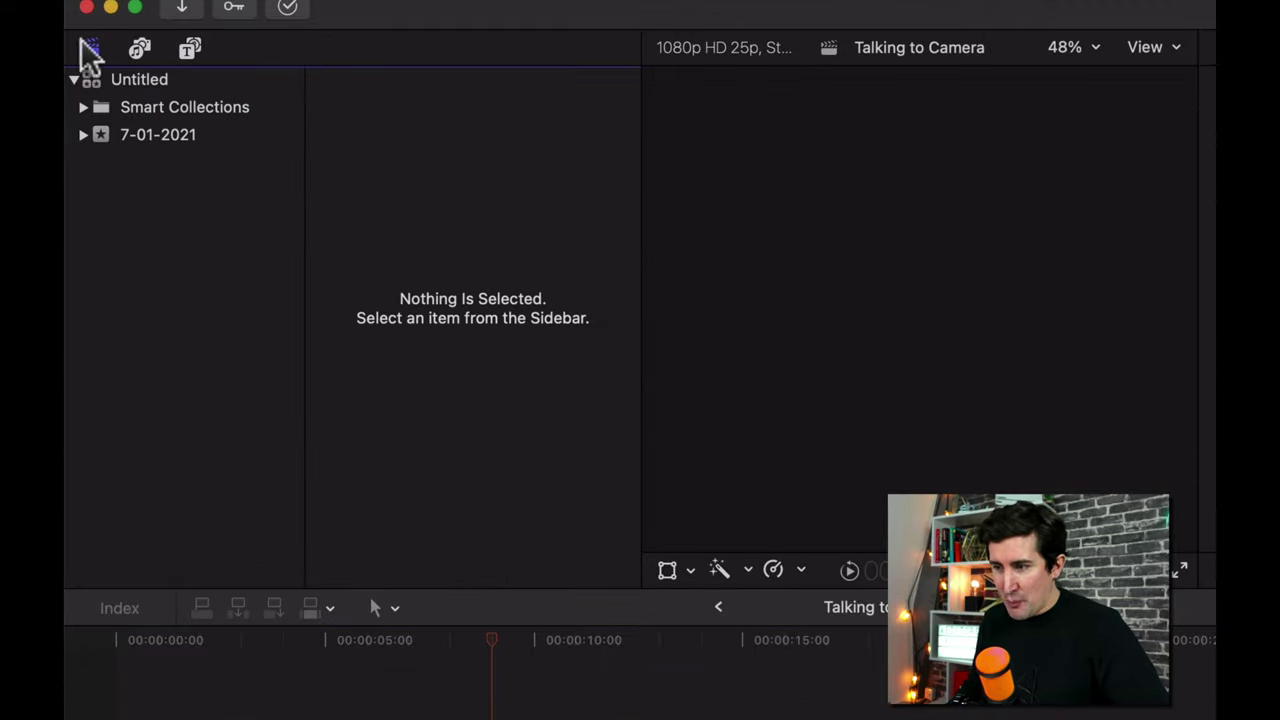
click(192, 50)
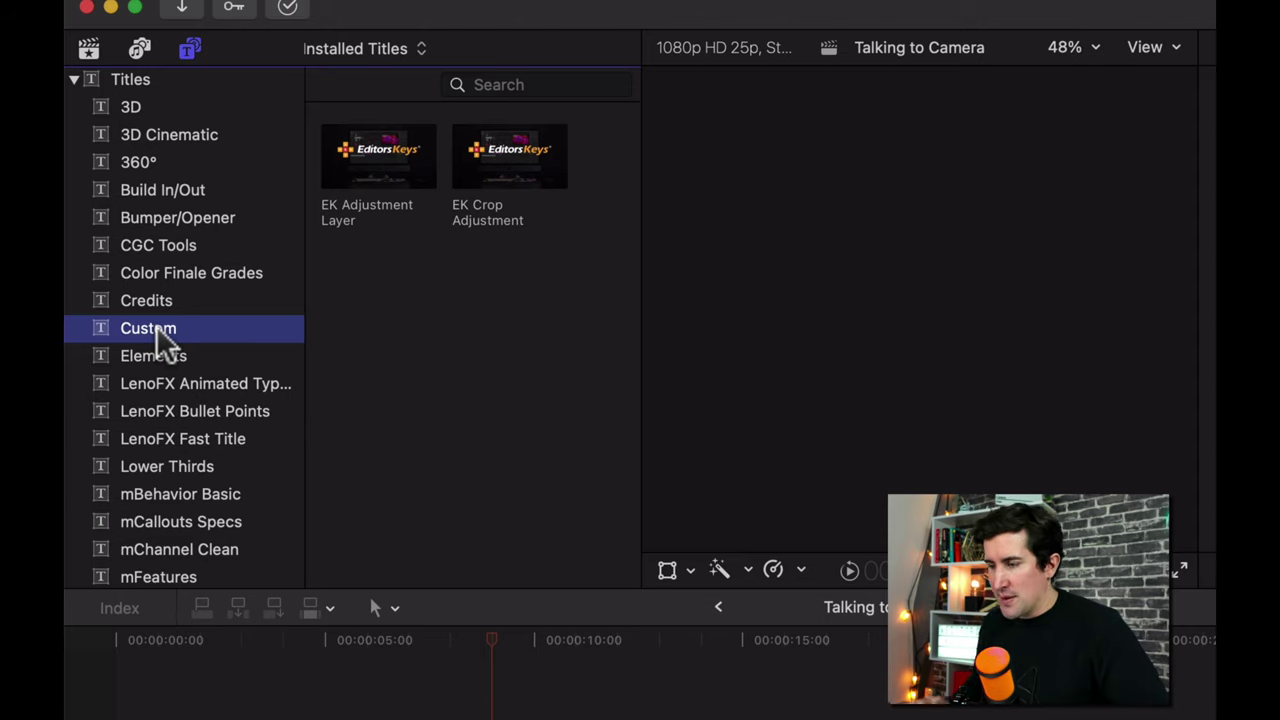
click(358, 172)
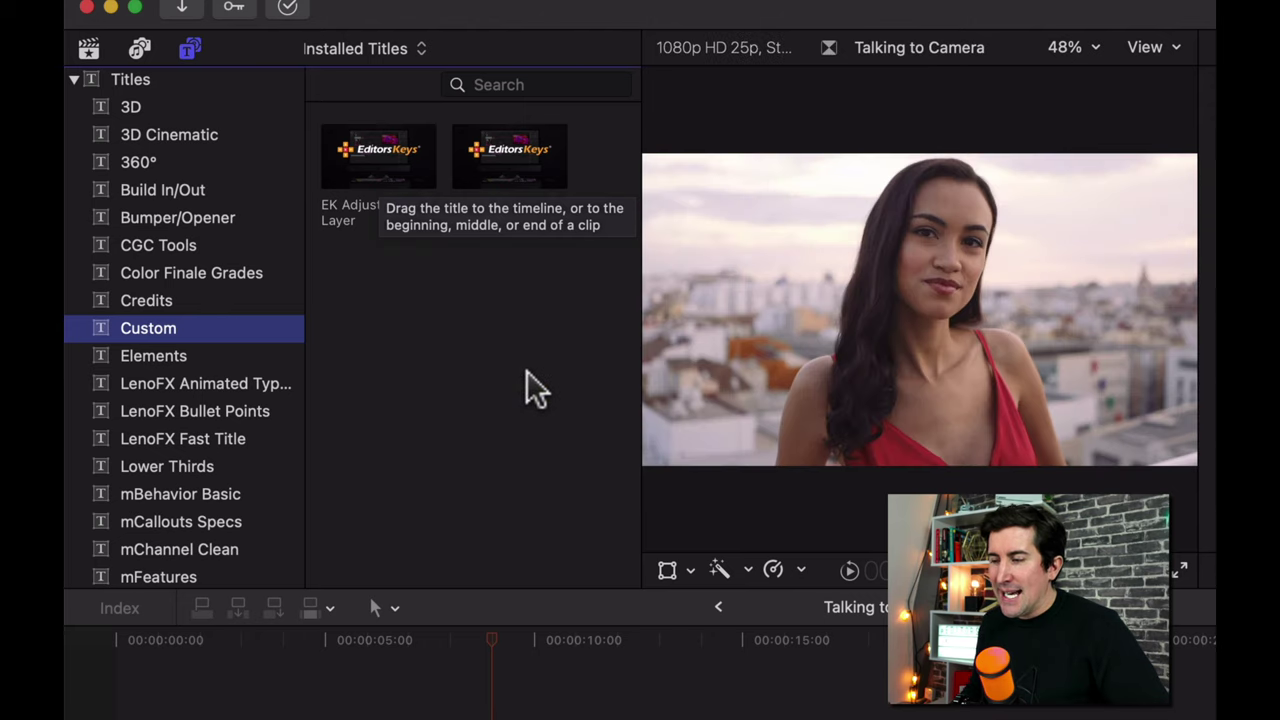
click(521, 332)
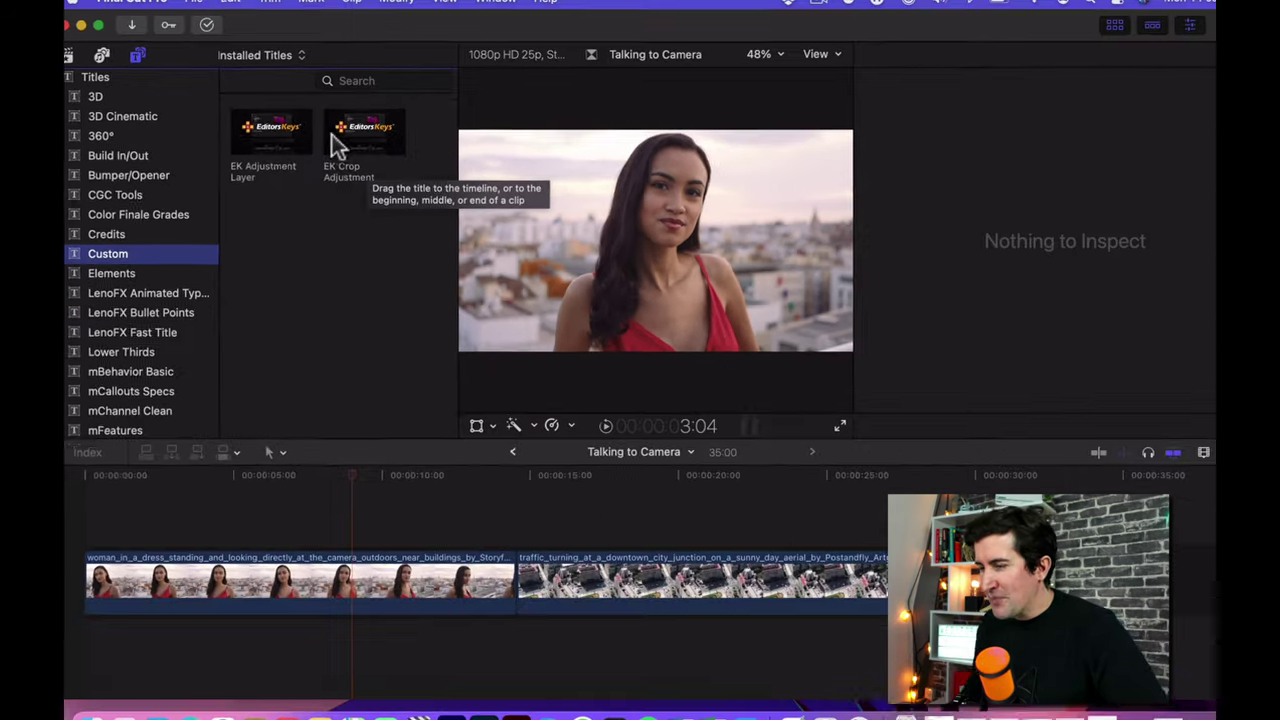
Place a new EK Adjustment Layer above the woman clip and park the playhead within it
click(379, 178)
drag(271, 140, 206, 530)
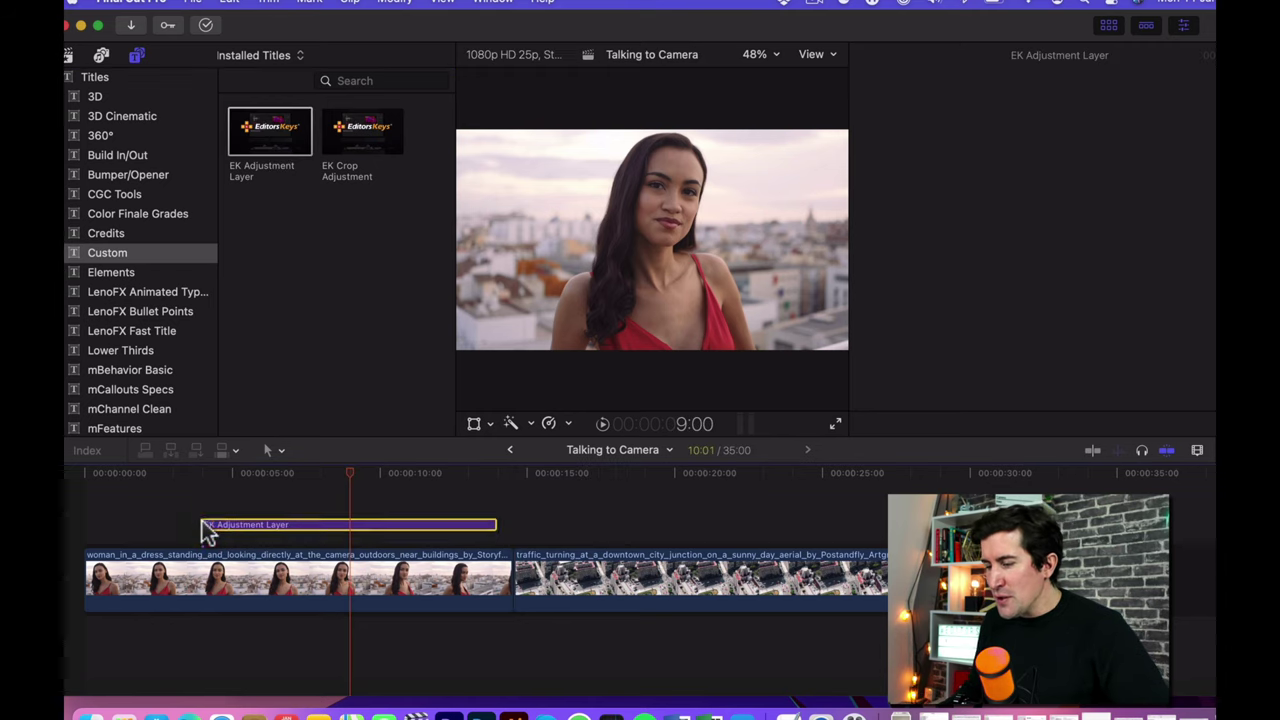
click(274, 476)
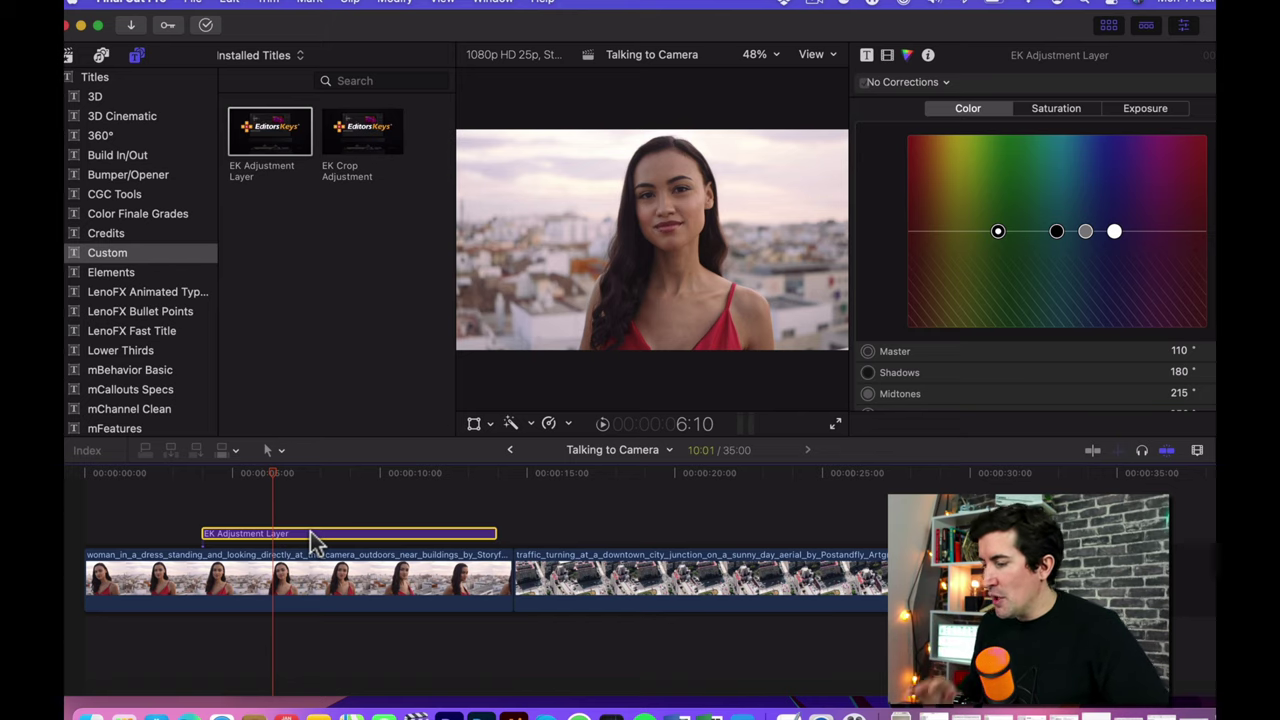
Brighten the layer's overall exposure and boost its overall saturation in the Color Board
click(1140, 108)
drag(914, 231, 988, 253)
mouse_move(1076, 231)
mouse_down()
mouse_move(1076, 218)
mouse_move(1076, 250)
mouse_up()
click(1056, 110)
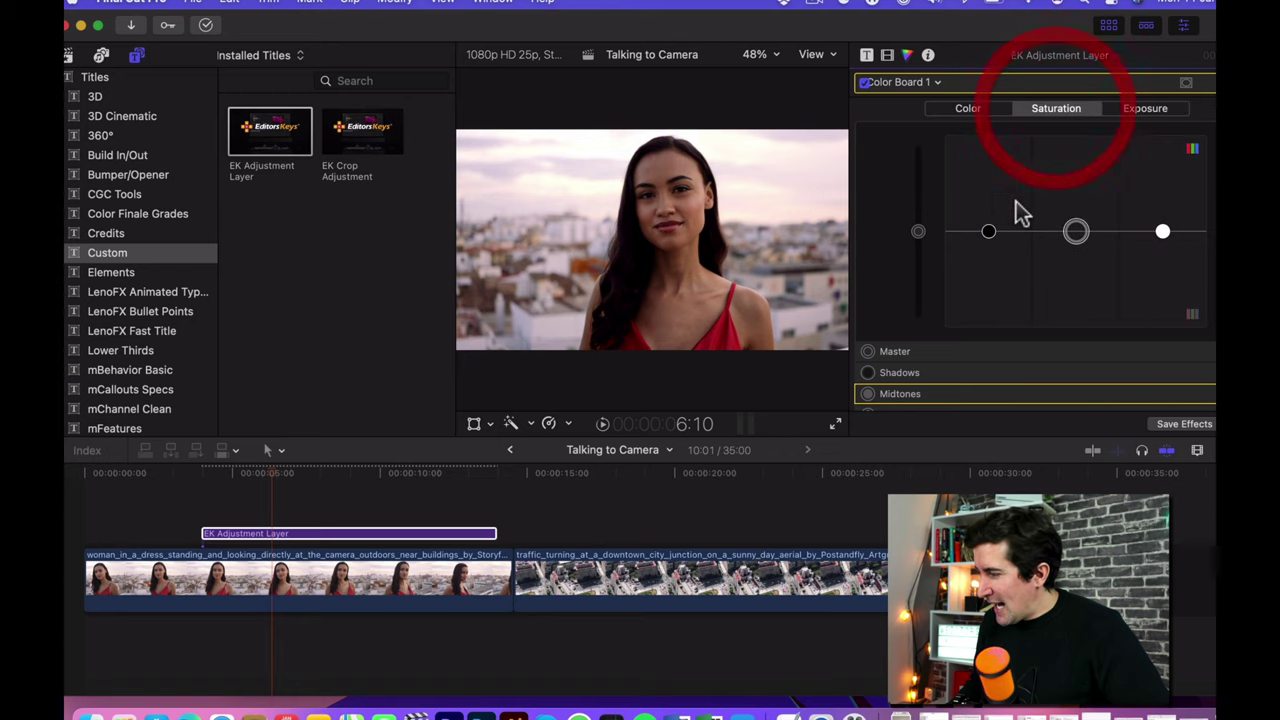
mouse_move(920, 233)
mouse_down()
mouse_move(922, 222)
mouse_move(925, 258)
mouse_up()
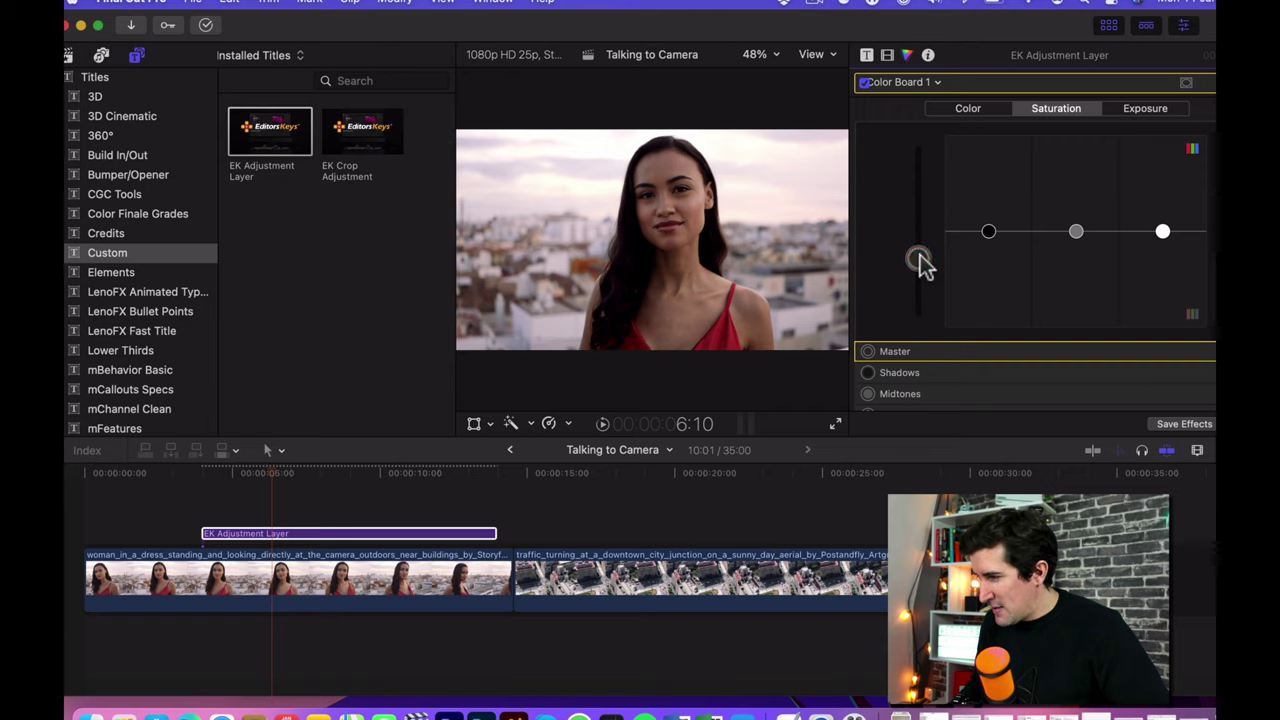
Toggle the Color Board correction off and on to compare, then extend the layer over the traffic clip
click(865, 83)
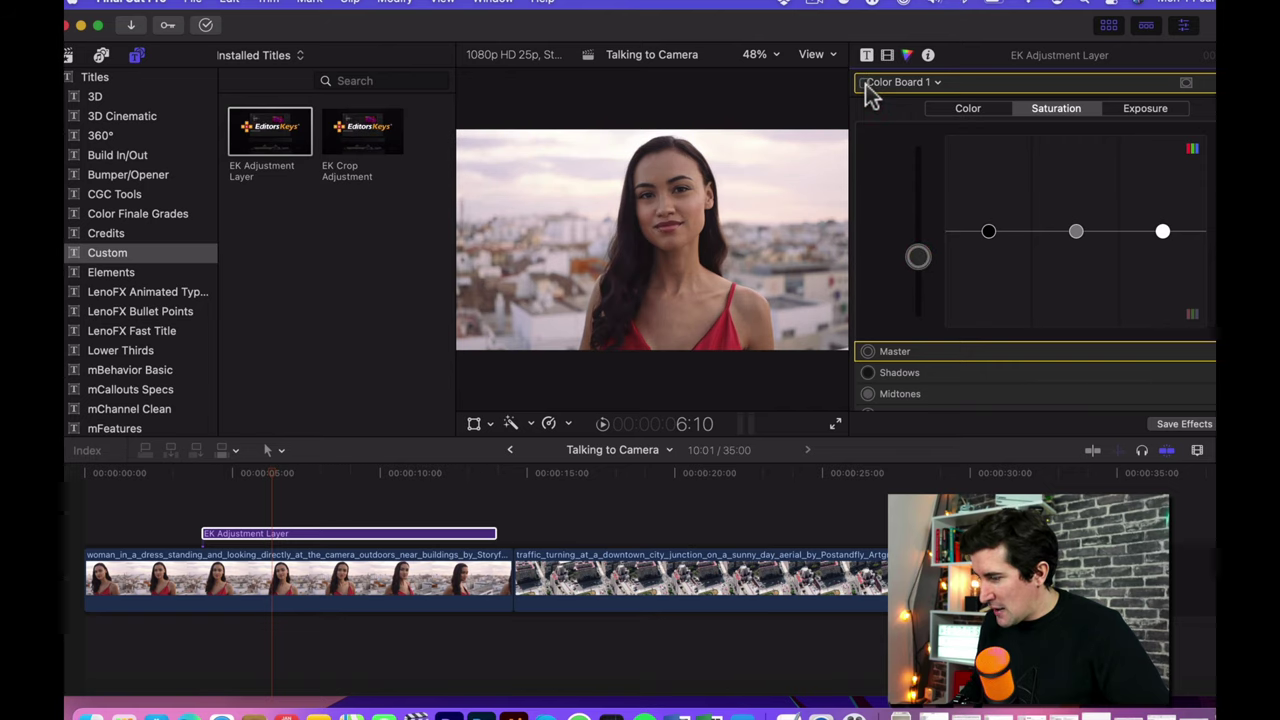
click(865, 83)
click(865, 83)
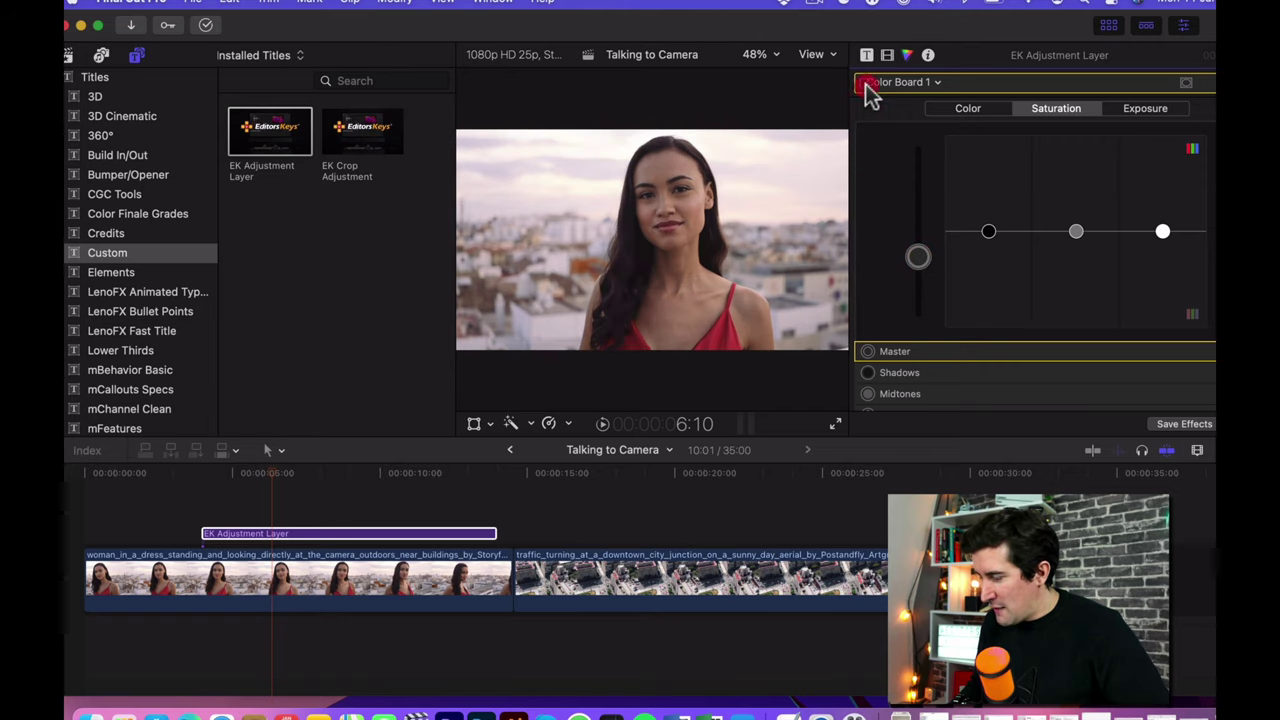
click(865, 83)
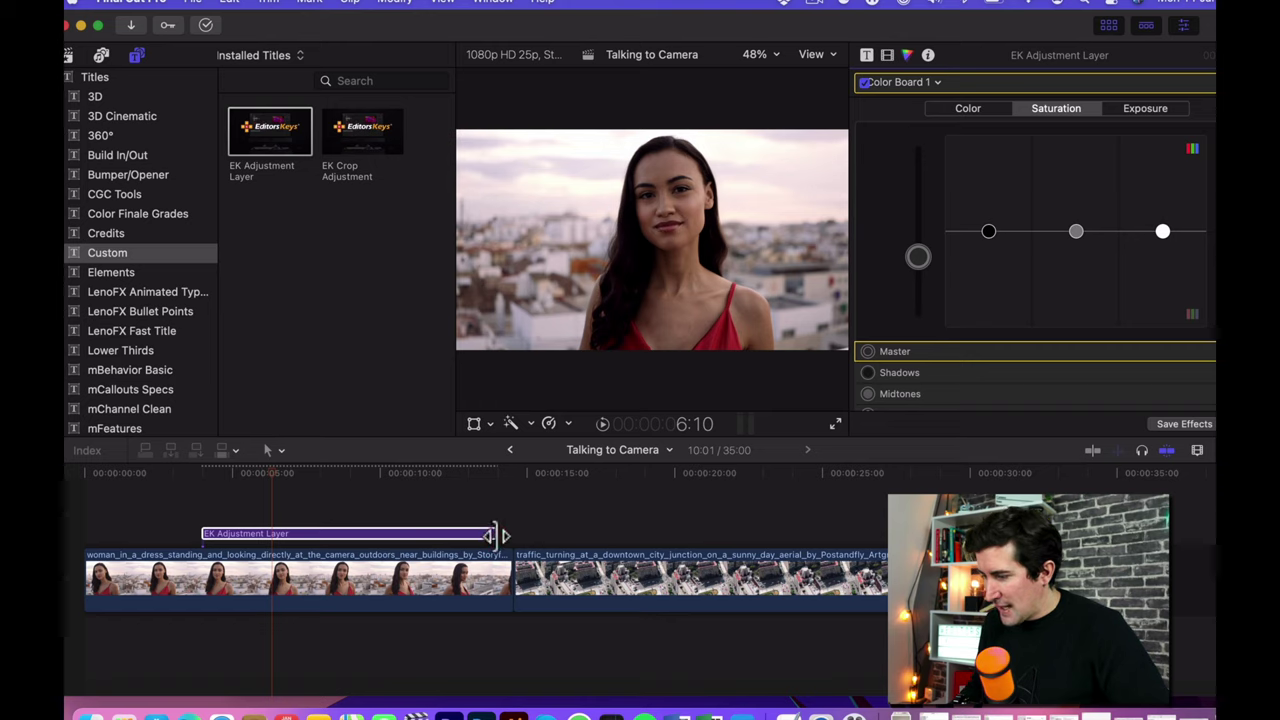
drag(492, 535, 637, 535)
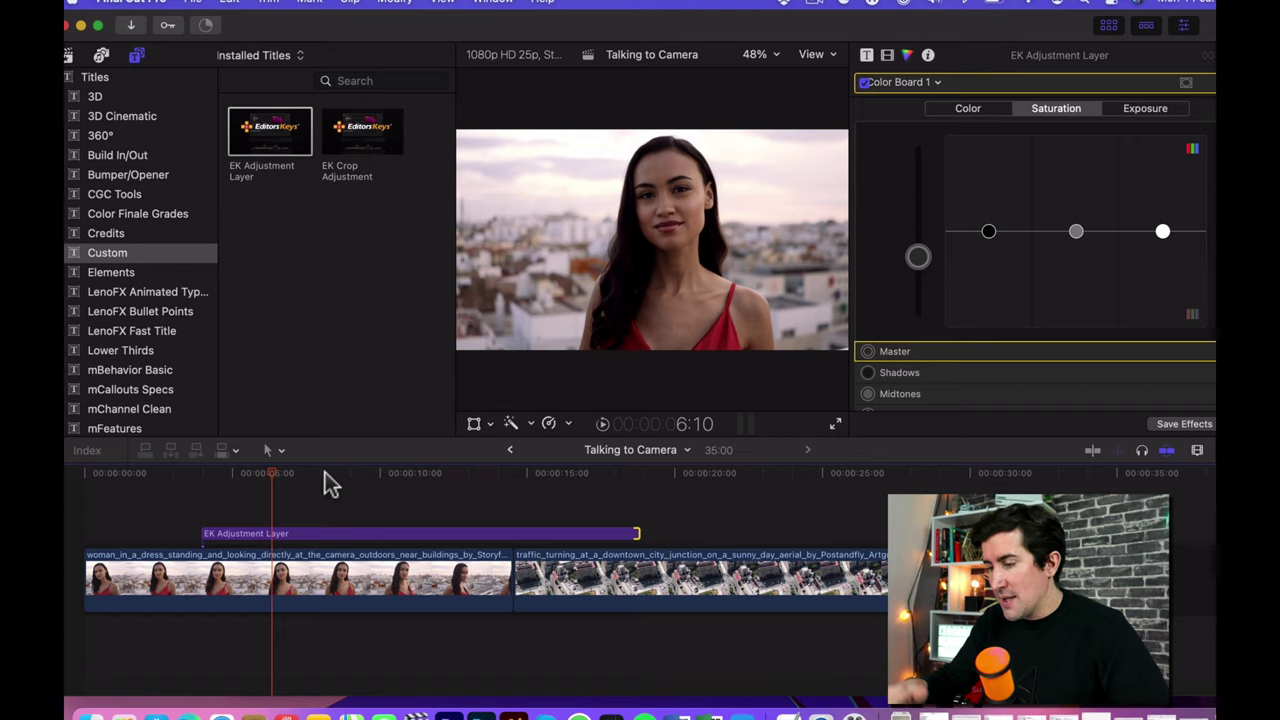
Play back the graded section from about 1:18, then select the EK Adjustment Layer
click(165, 473)
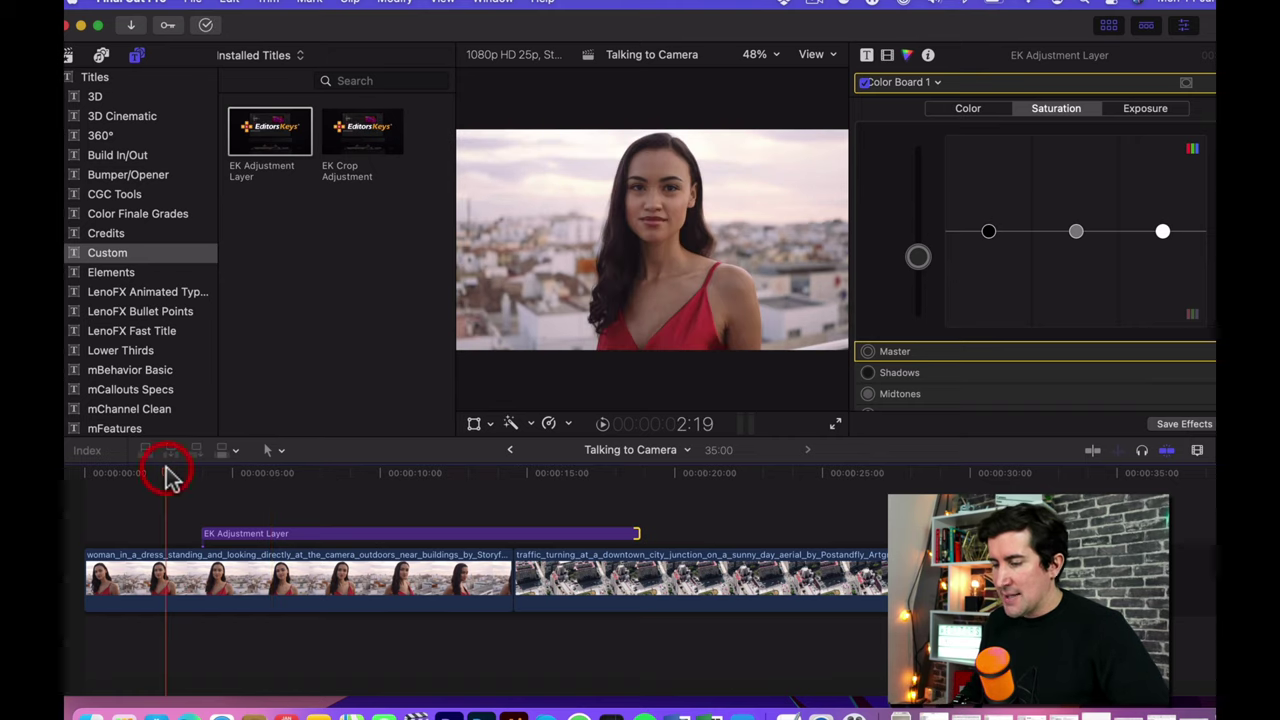
click(135, 473)
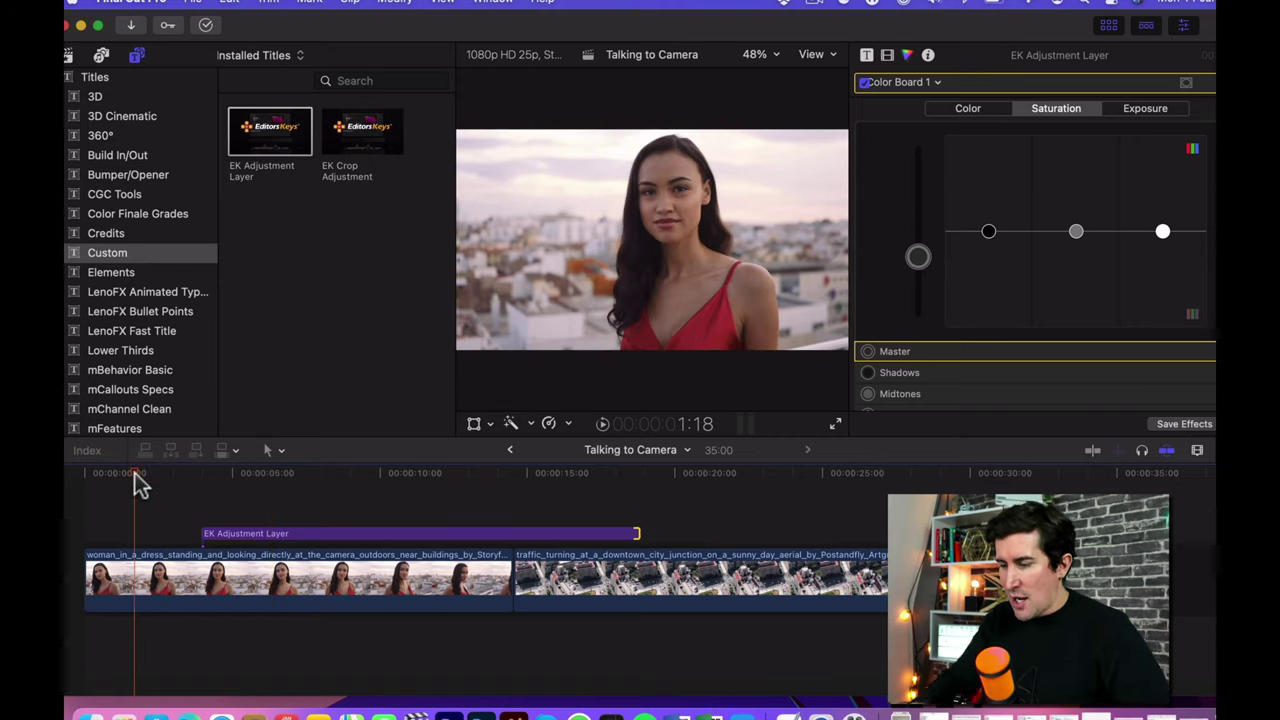
key(space)
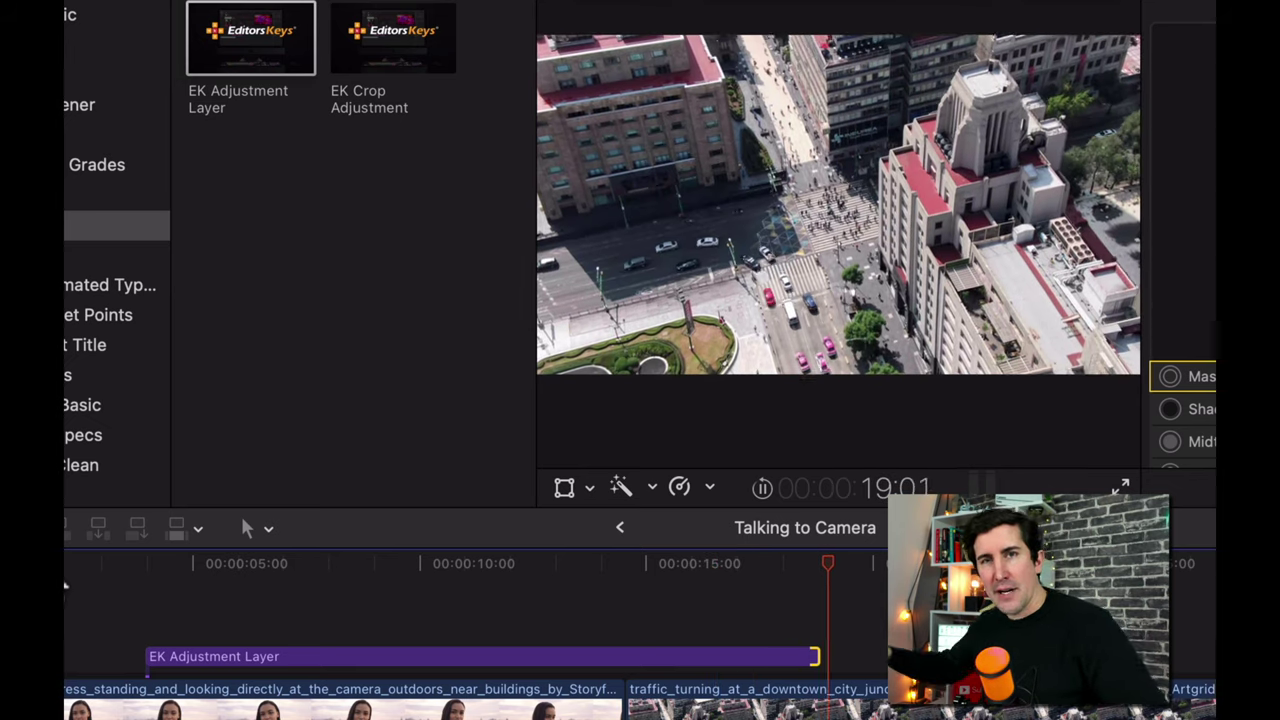
key(space)
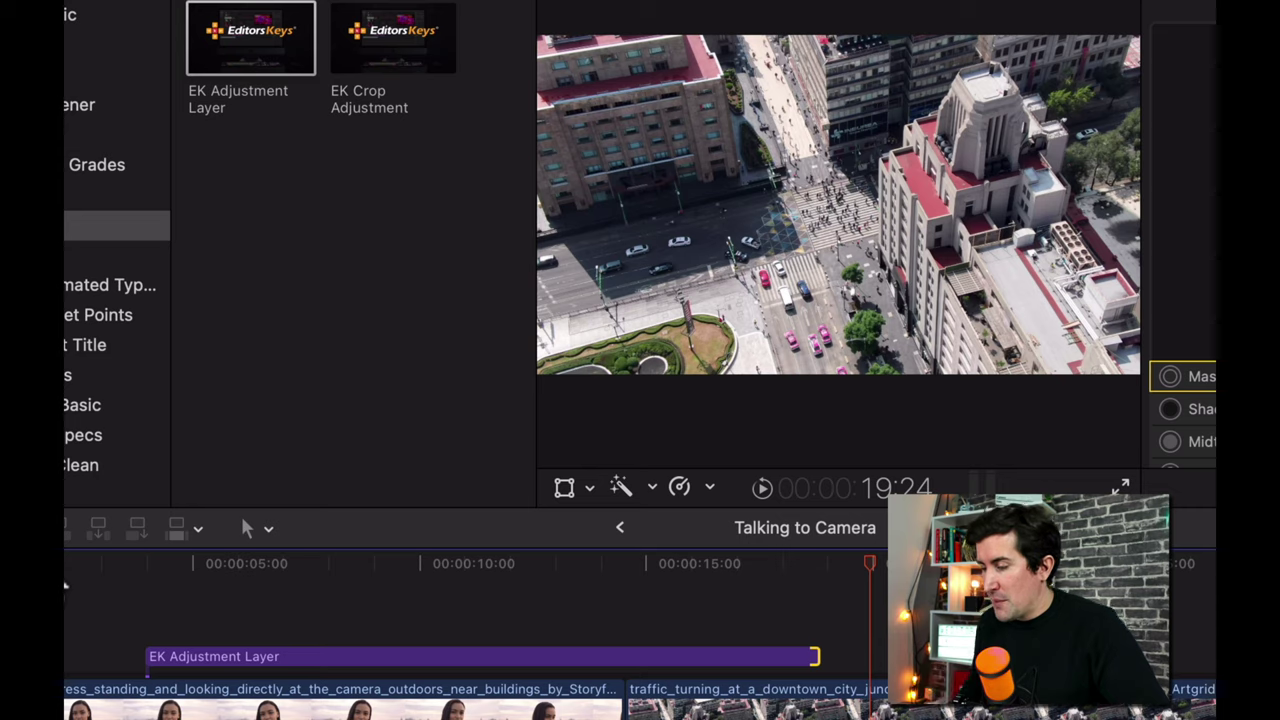
click(286, 663)
Delete the EK Adjustment Layer, select the EK Crop Adjustment title, and move the playhead near 2 seconds
key(Delete)
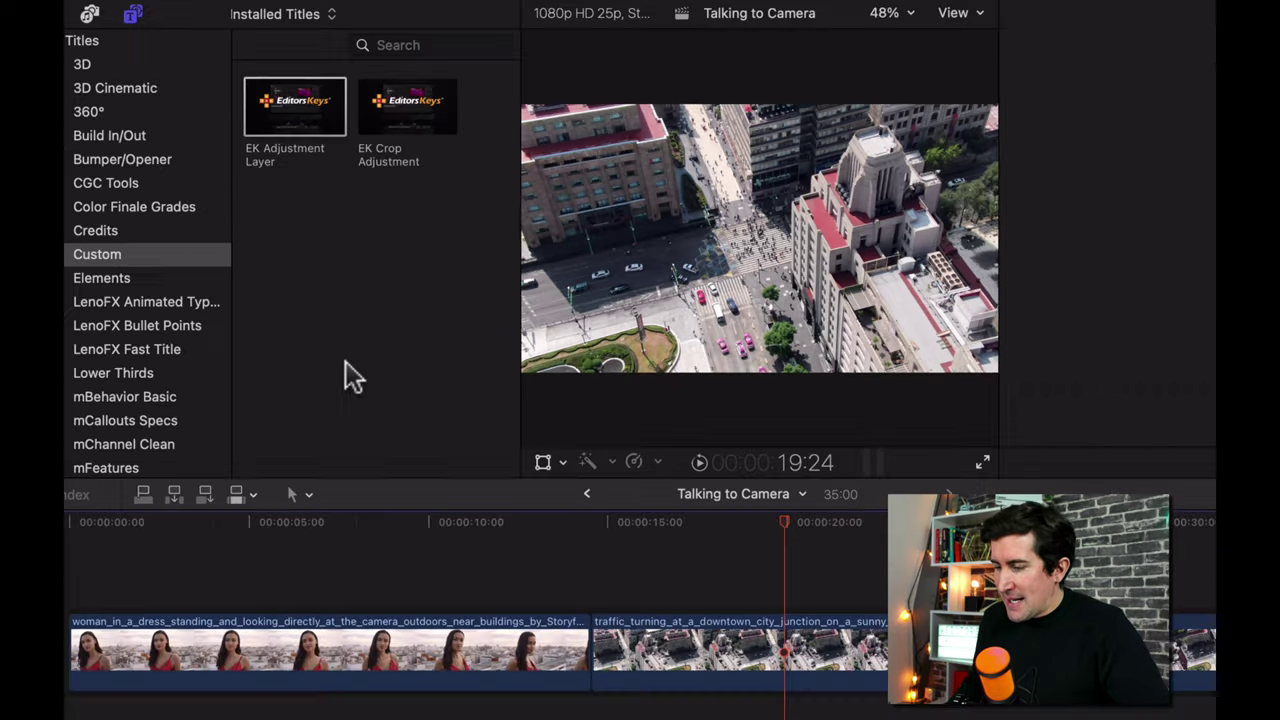
click(406, 132)
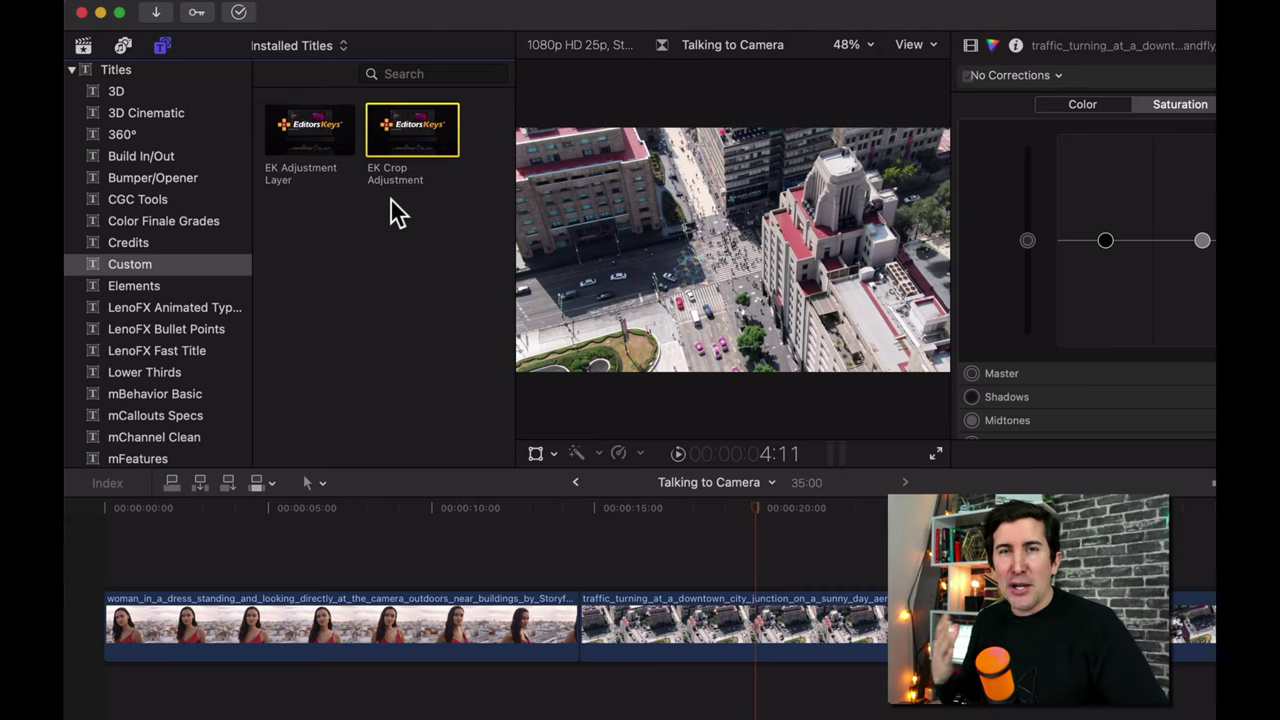
click(175, 512)
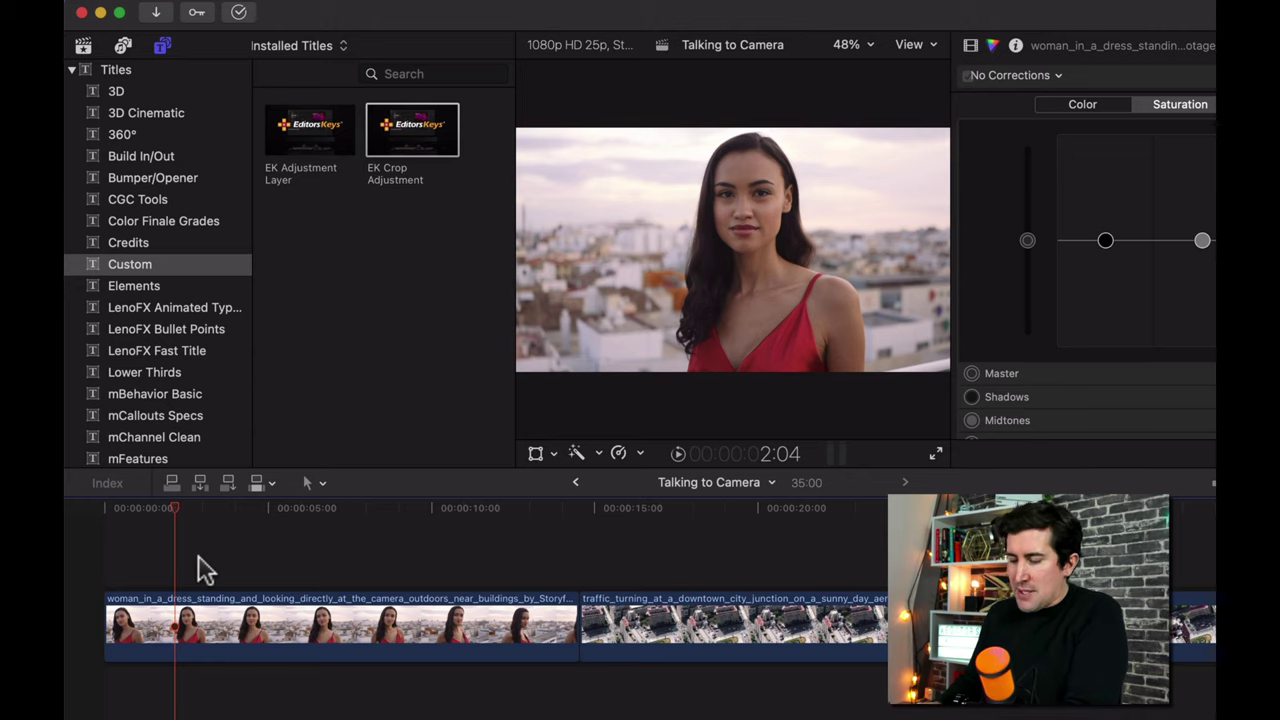
key(b)
click(199, 625)
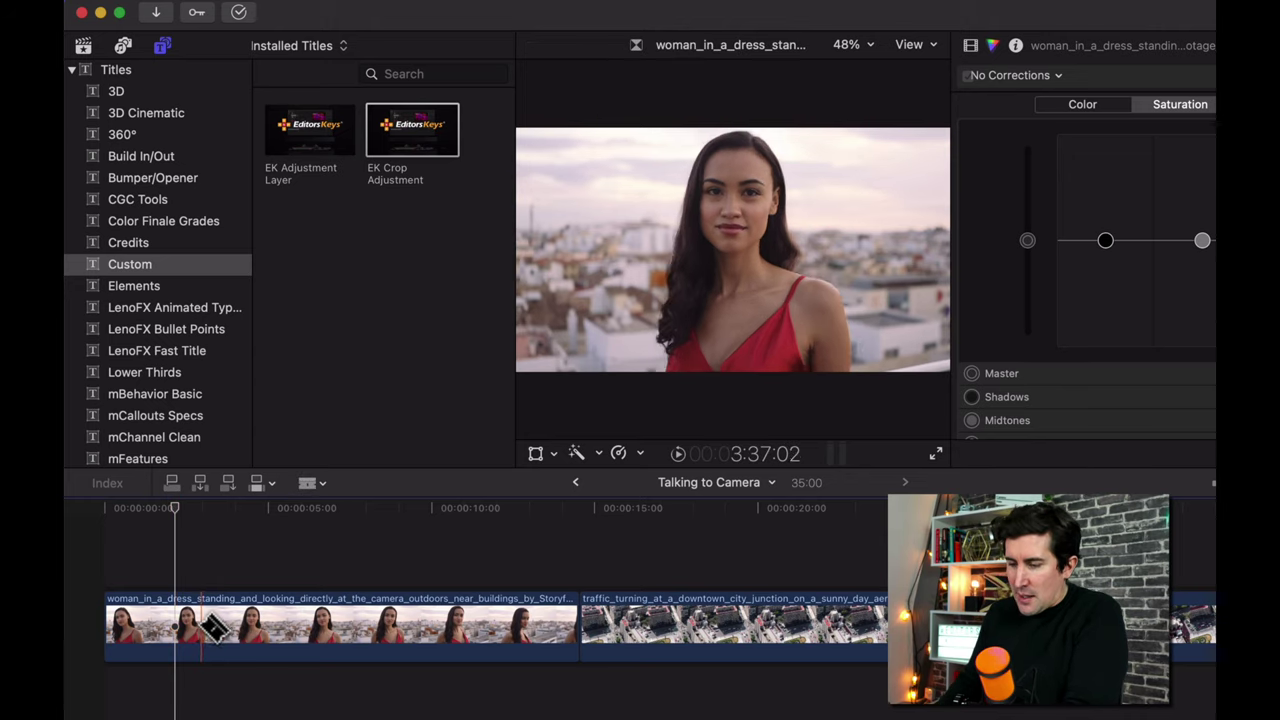
click(285, 625)
key(a)
click(240, 625)
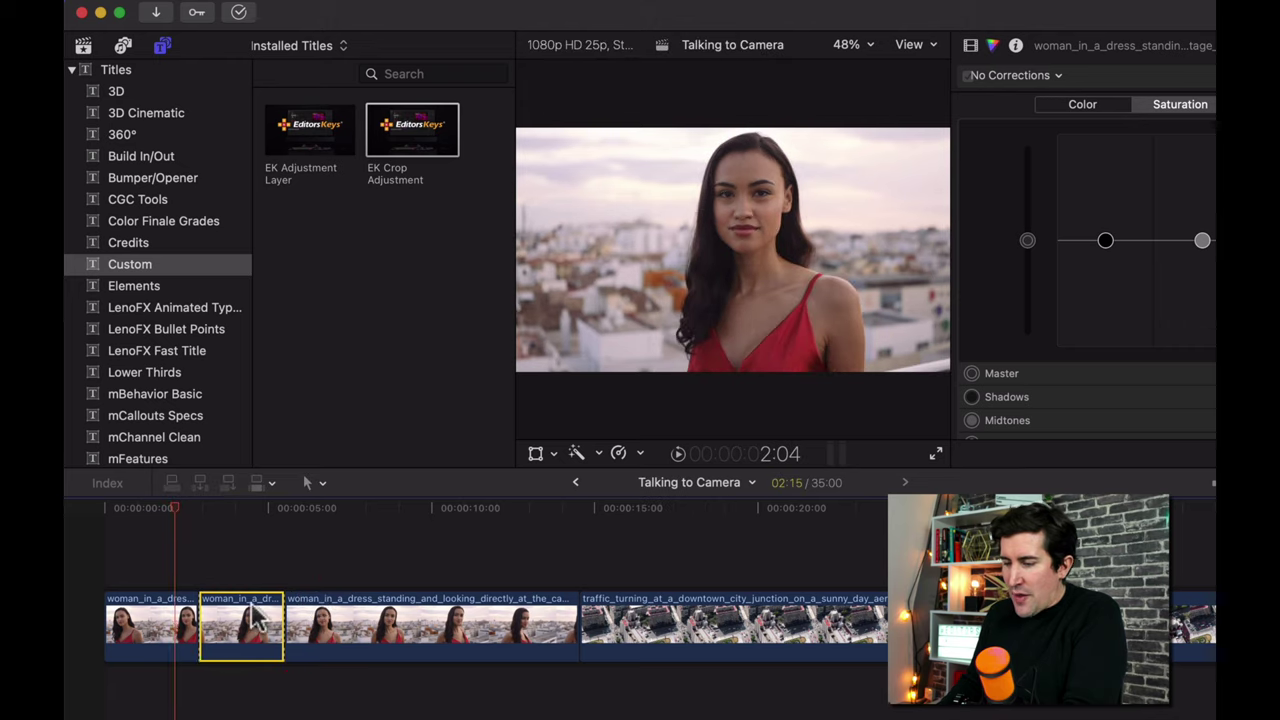
click(238, 508)
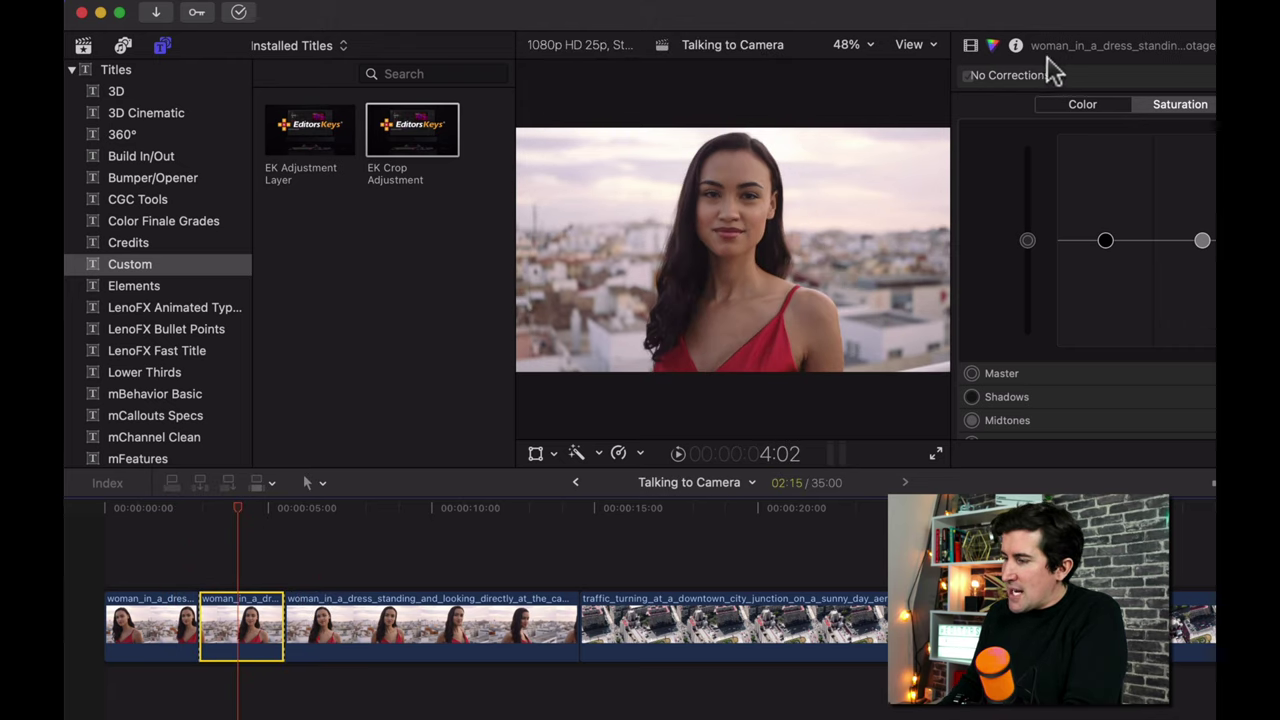
click(971, 46)
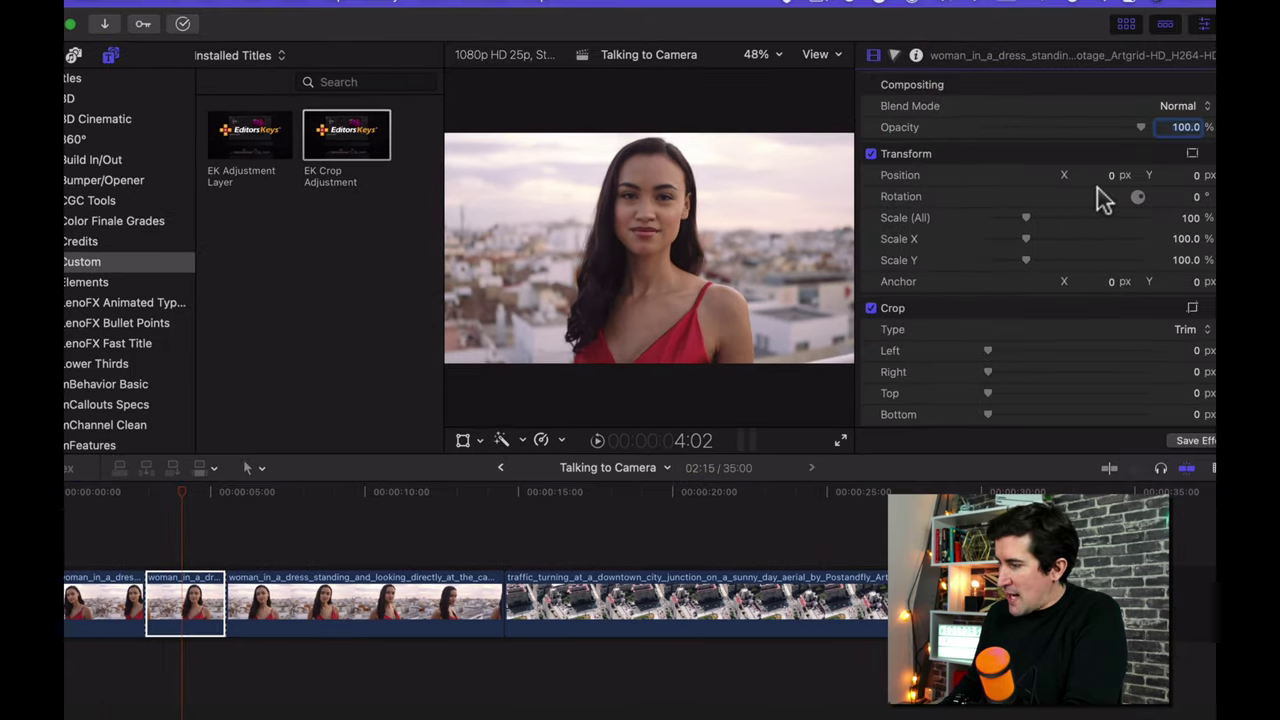
drag(1028, 218, 1038, 218)
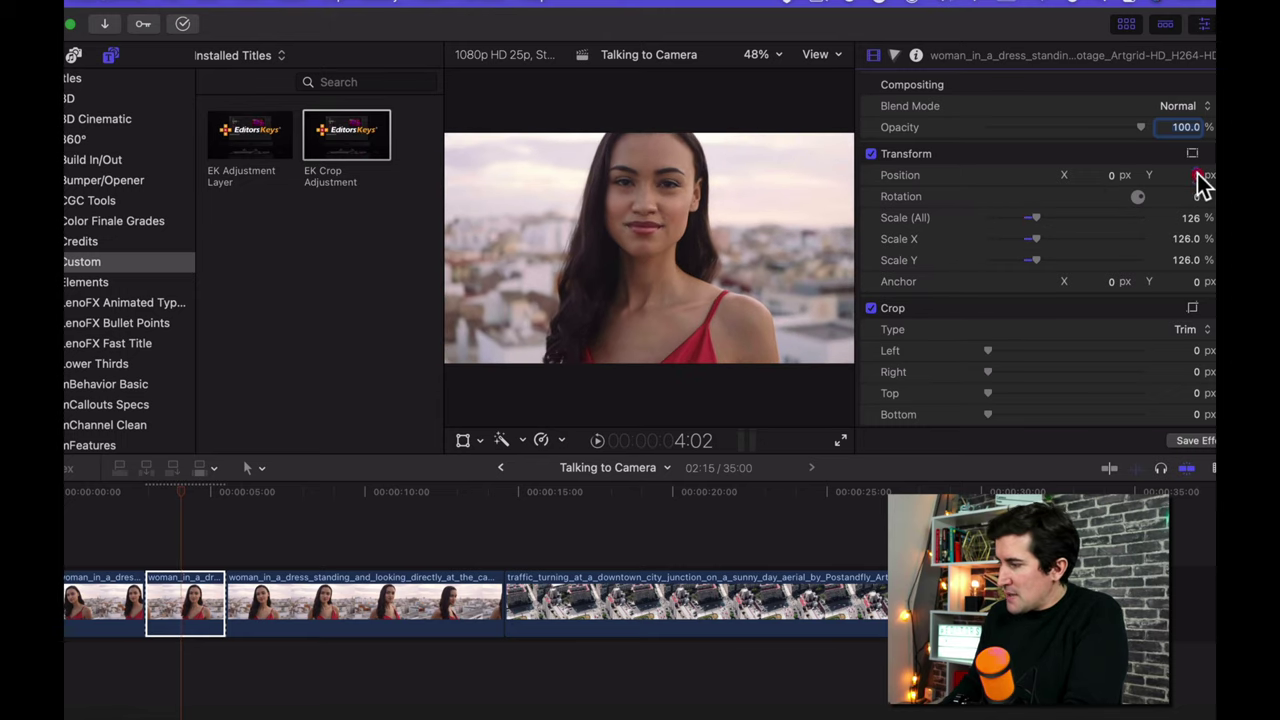
drag(1199, 176, 1199, 176)
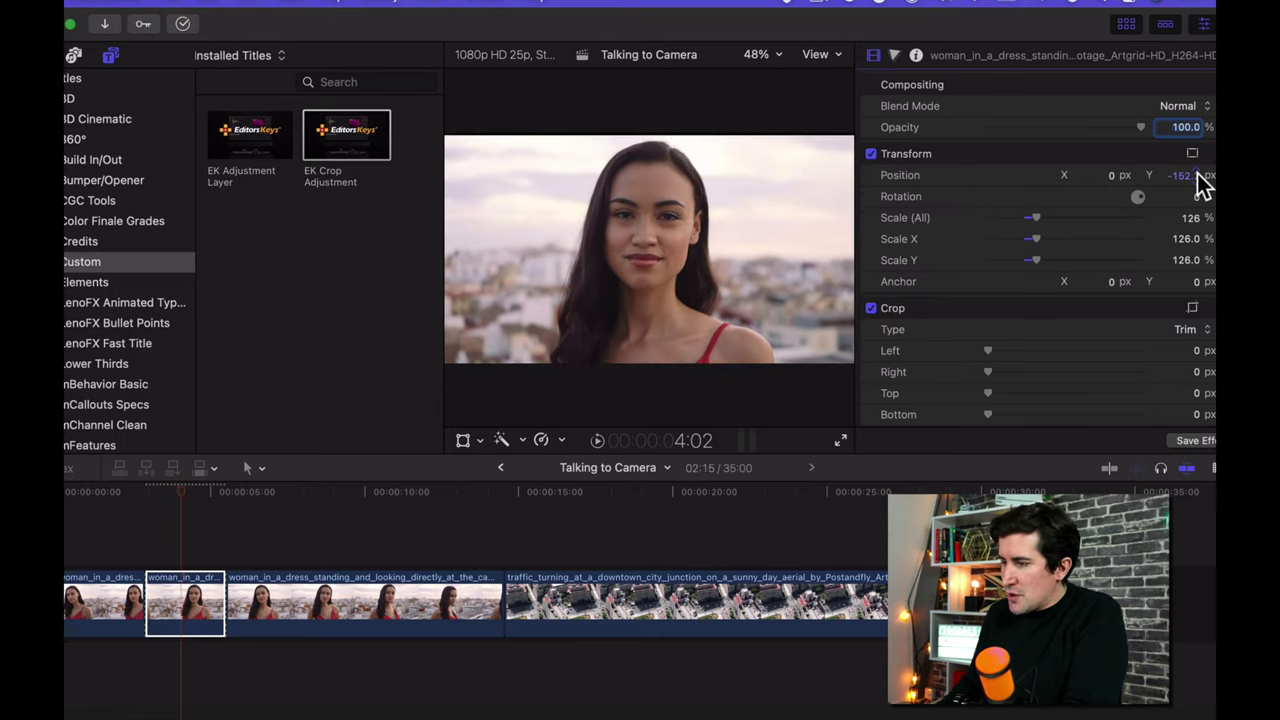
click(122, 492)
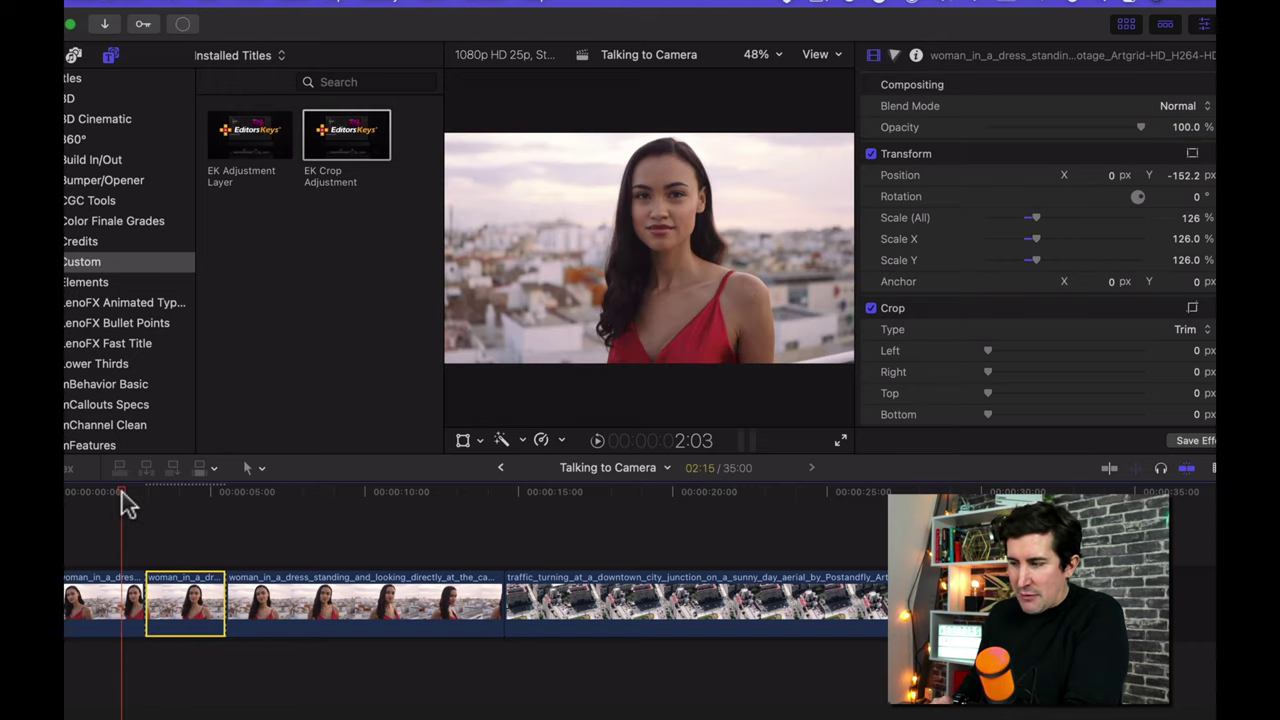
key(space)
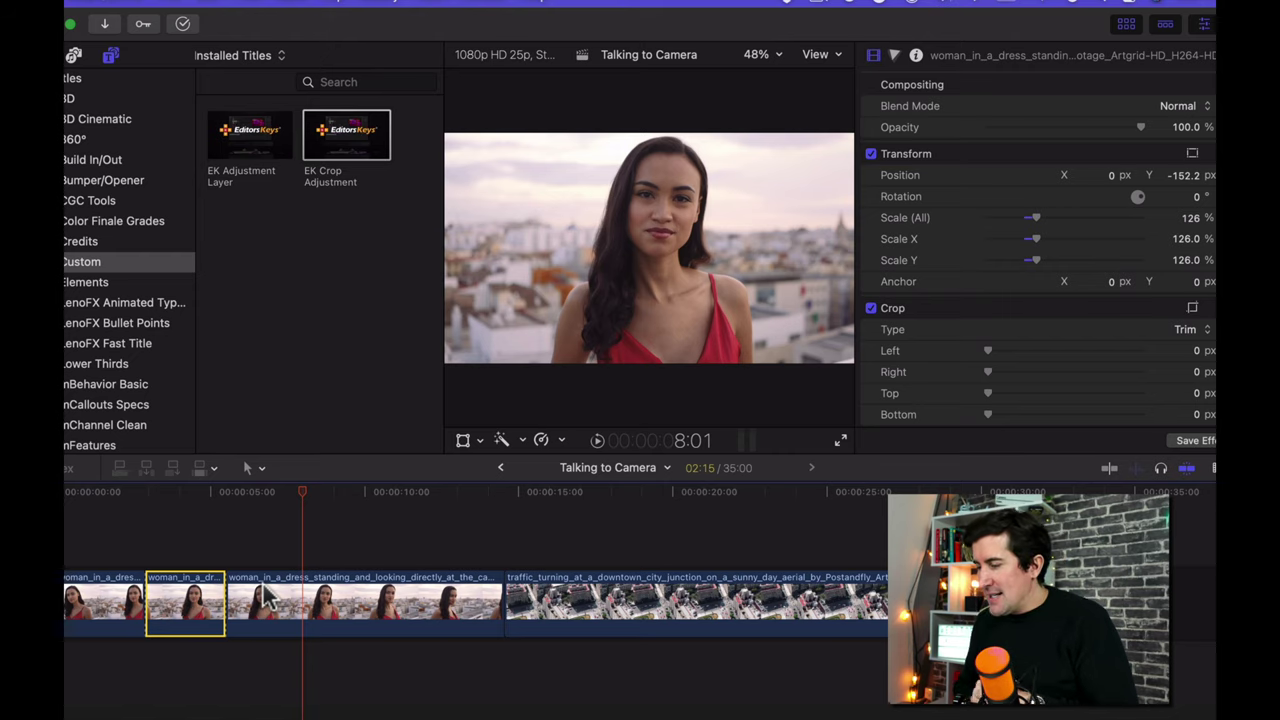
click(212, 5)
click(214, 22)
click(212, 5)
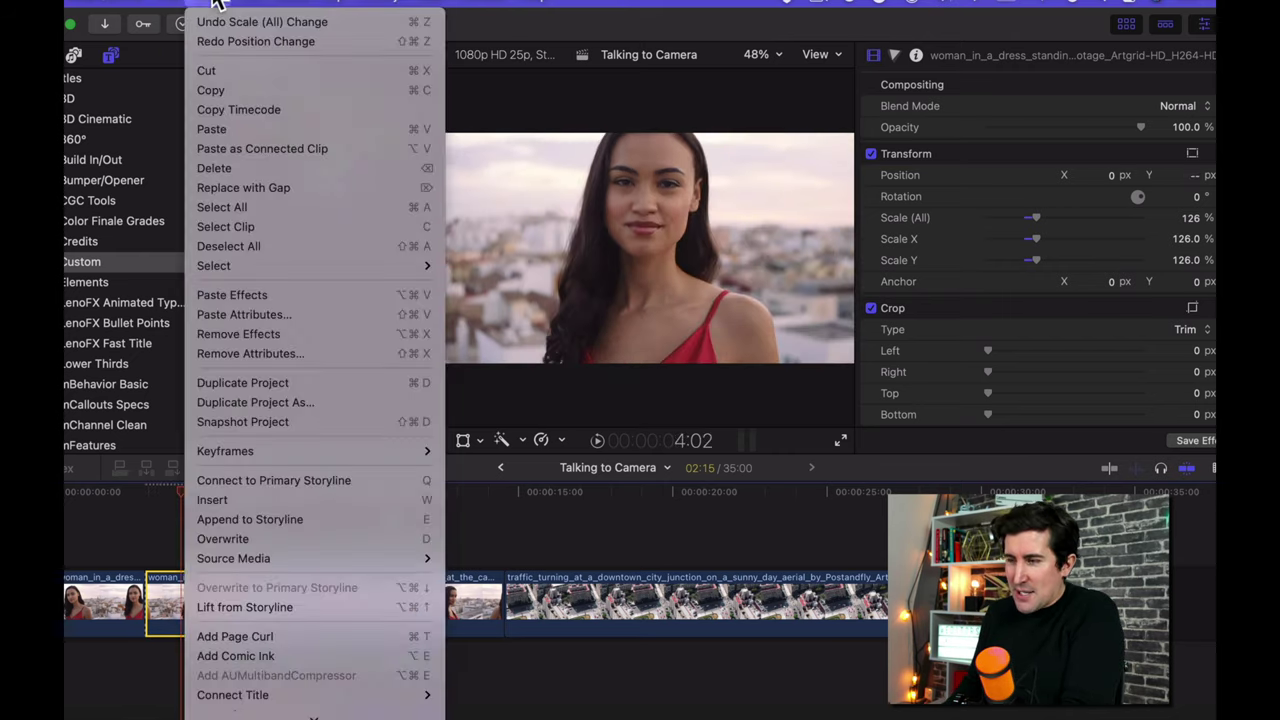
click(214, 22)
click(207, 8)
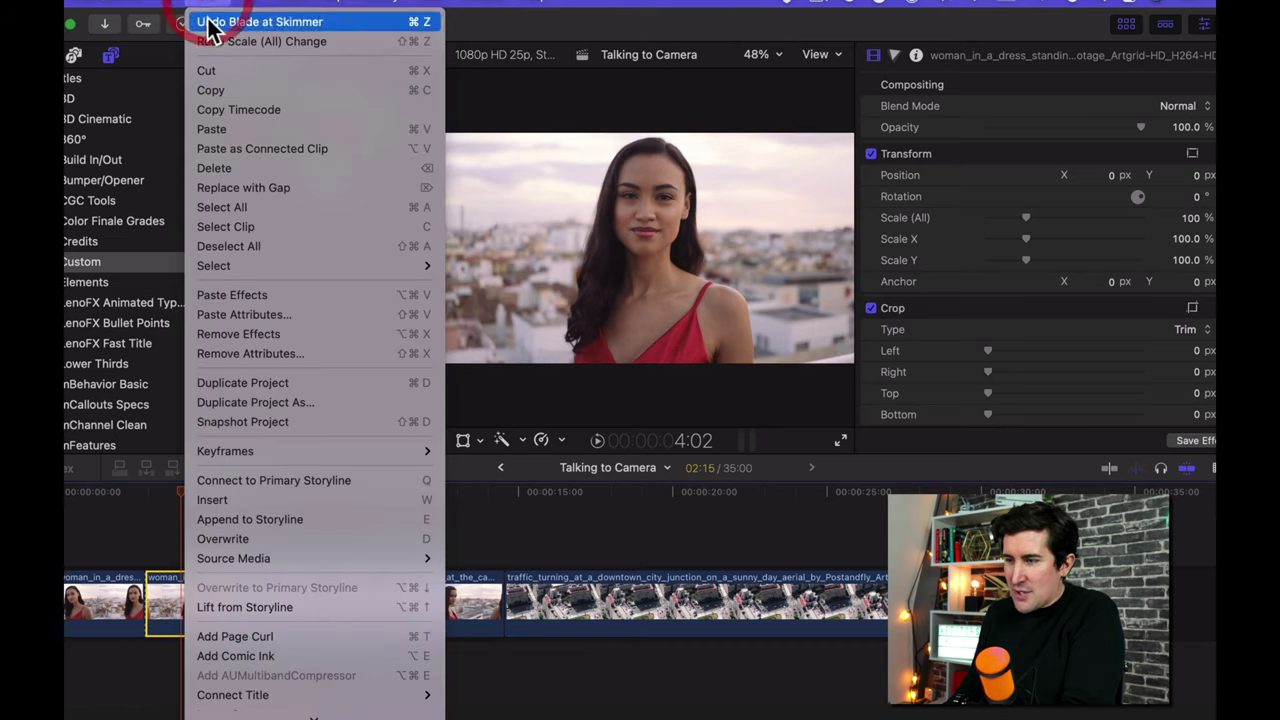
click(210, 23)
click(205, 10)
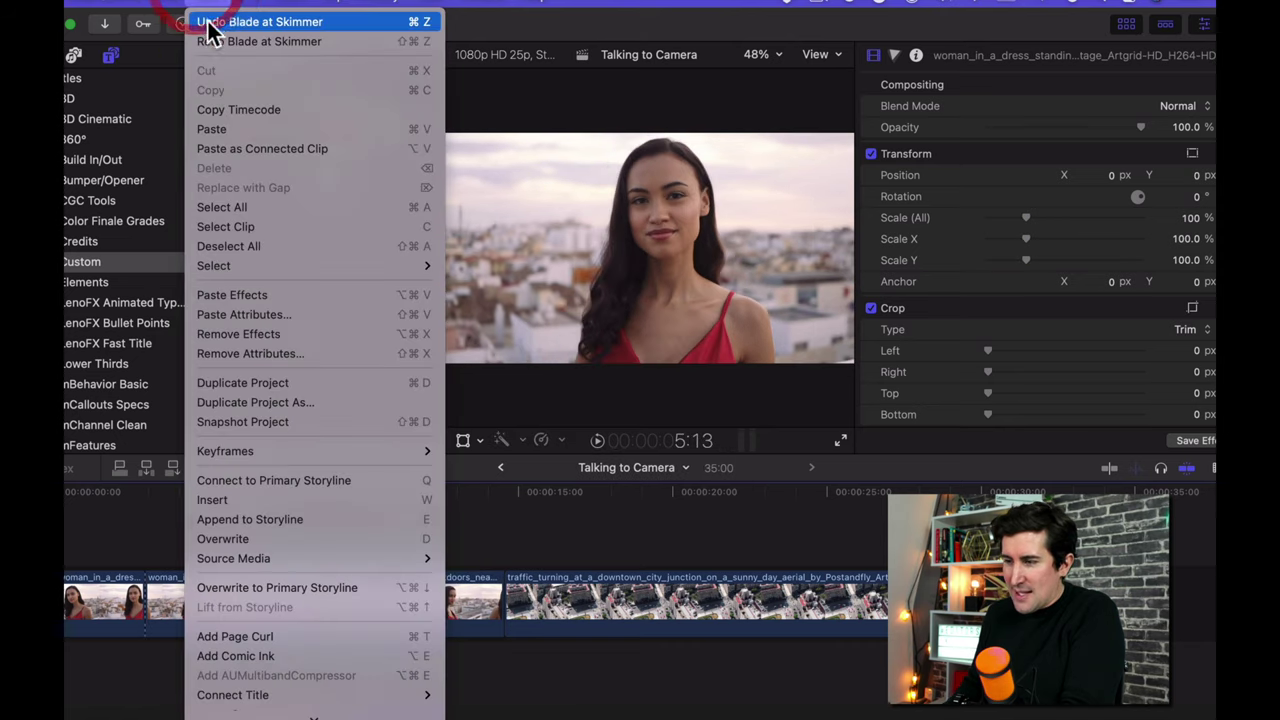
click(212, 22)
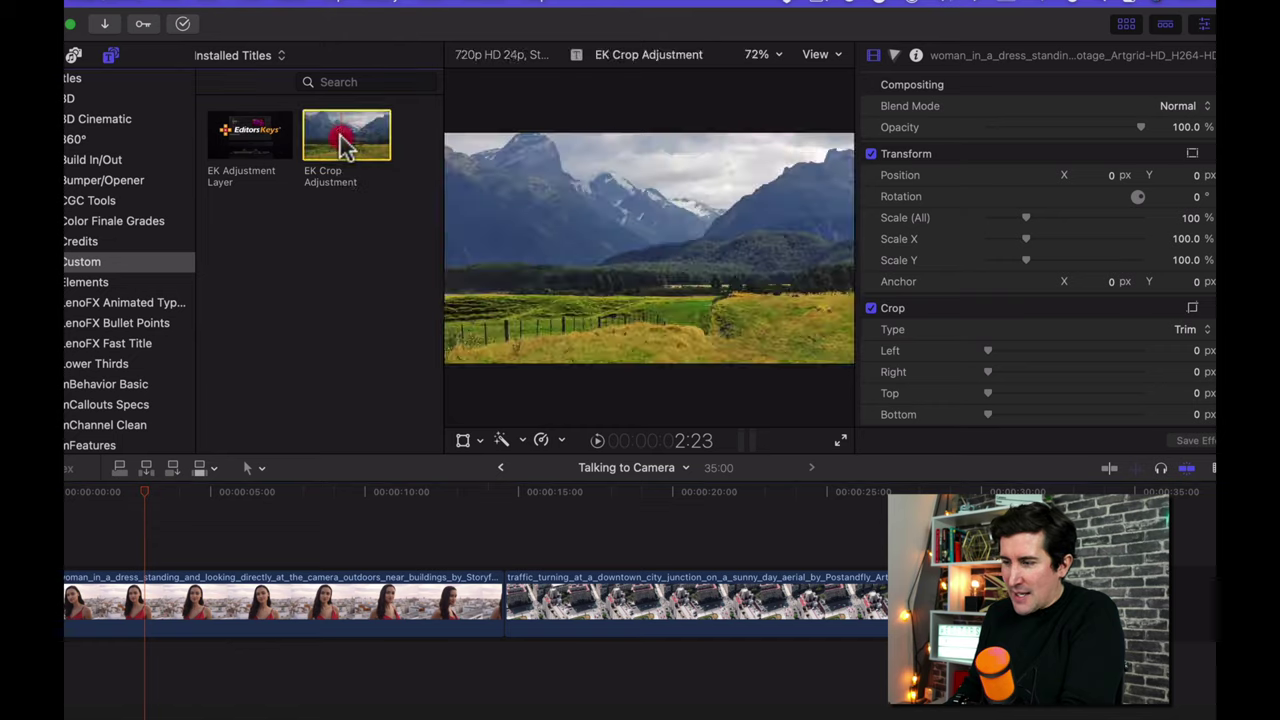
Add an EK Crop Adjustment over the woman clip at Scale 139.18%, Position Y -235.2 px, trimmed short
drag(343, 134, 121, 545)
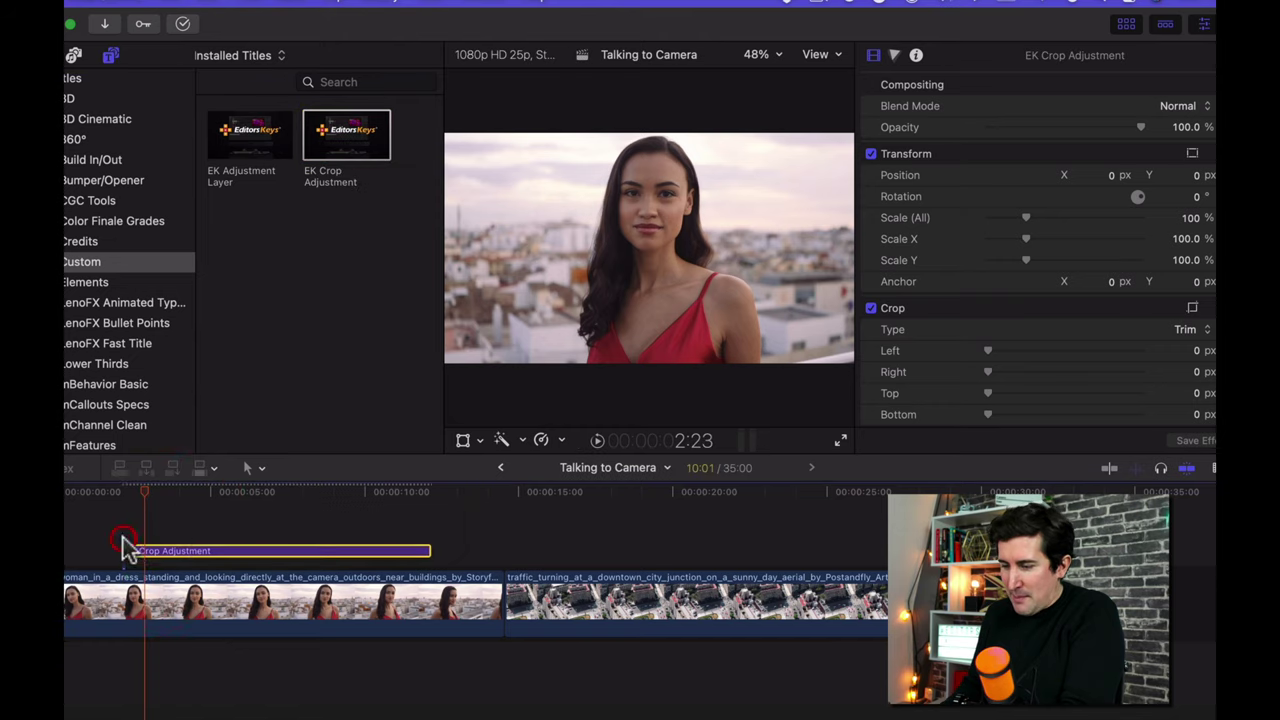
click(194, 549)
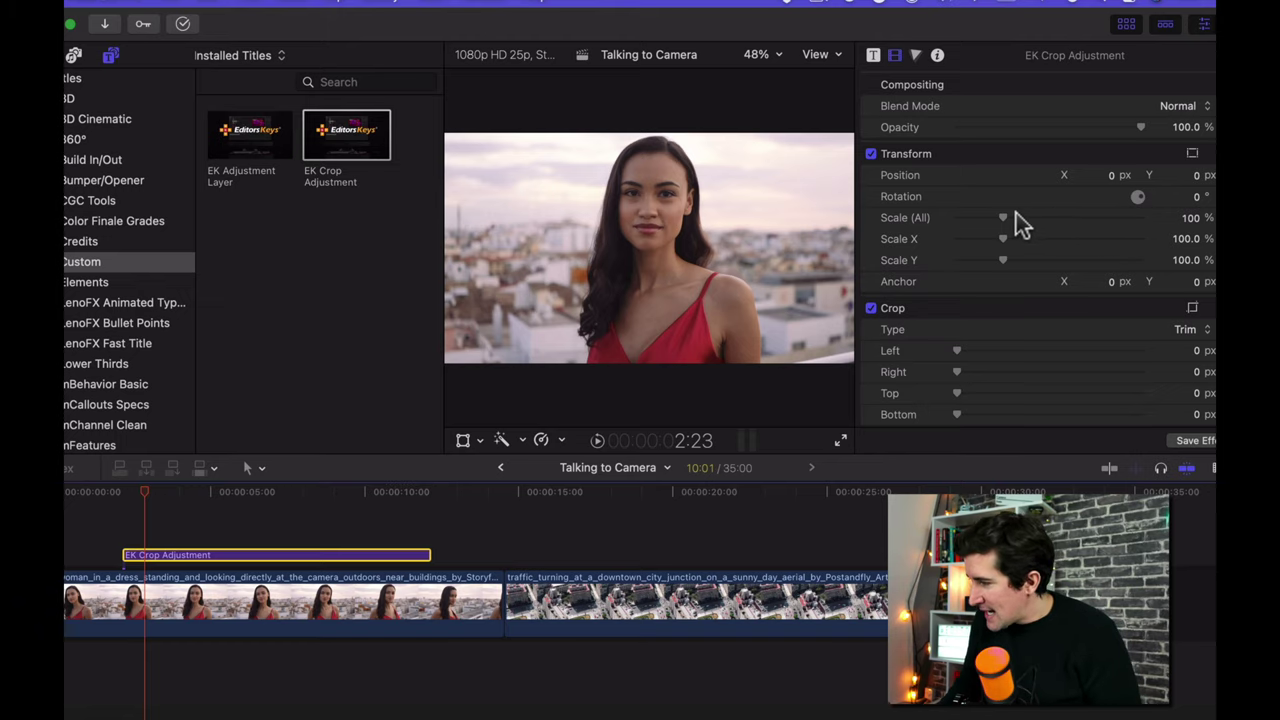
drag(1004, 217, 1022, 218)
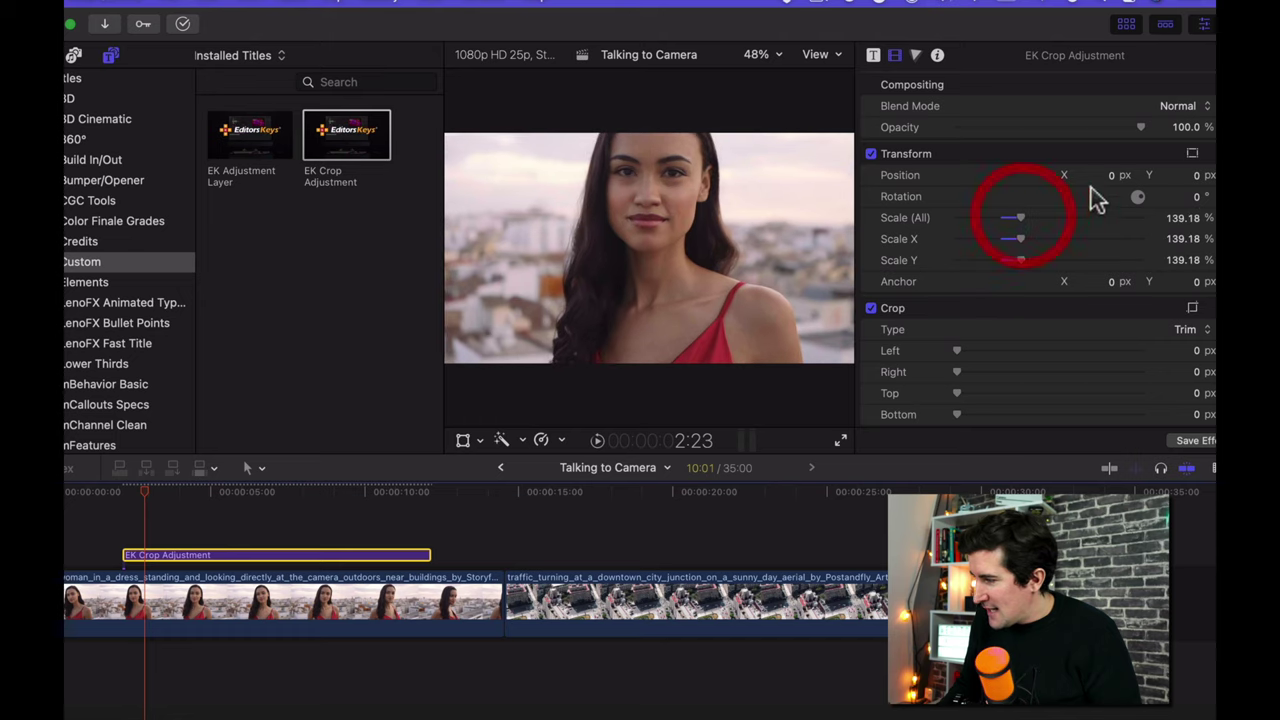
drag(1196, 177, 1196, 305)
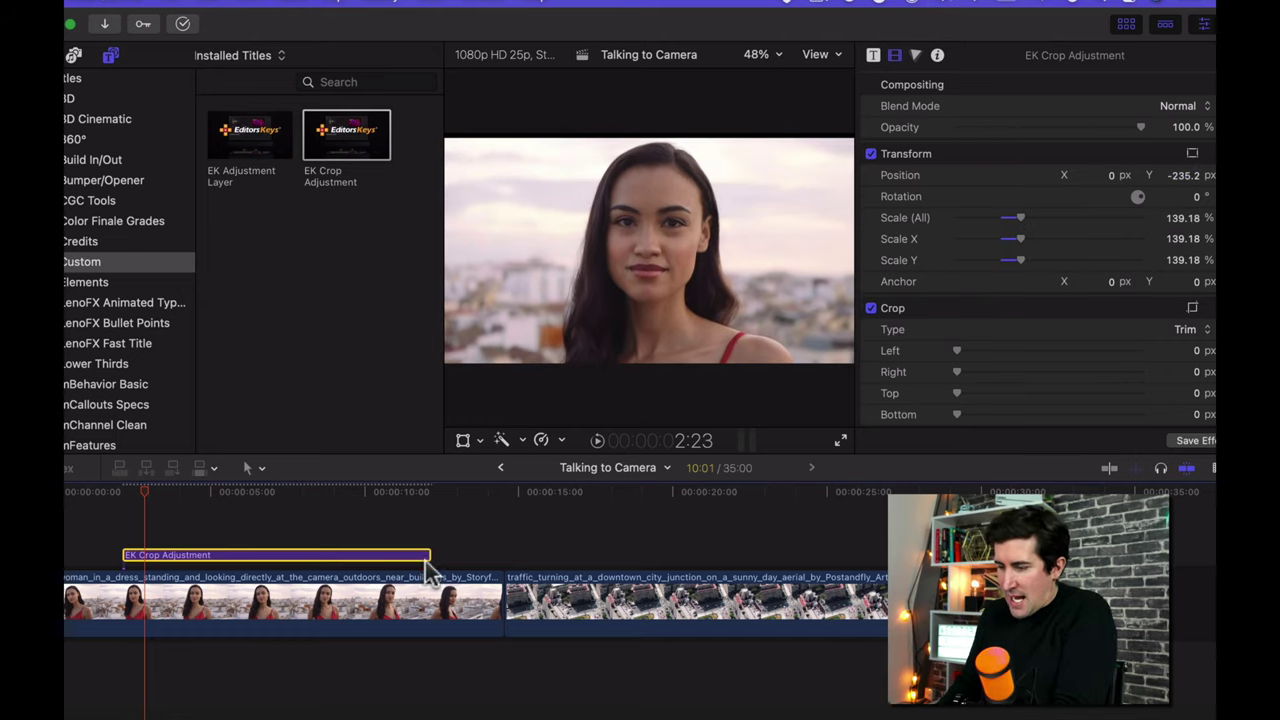
drag(430, 567, 150, 559)
Paste two more crop layers along the woman clip, one at 7:07, shorten the last, and play from the start
click(199, 496)
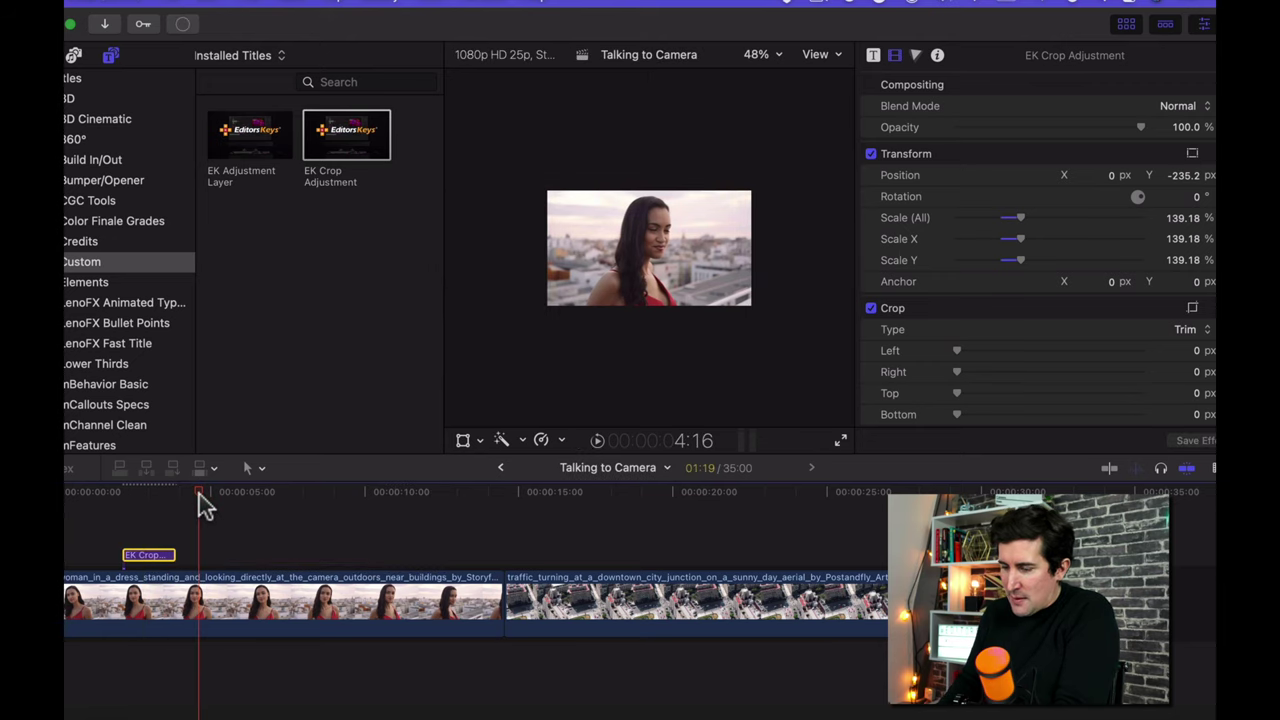
key(super+v)
click(281, 497)
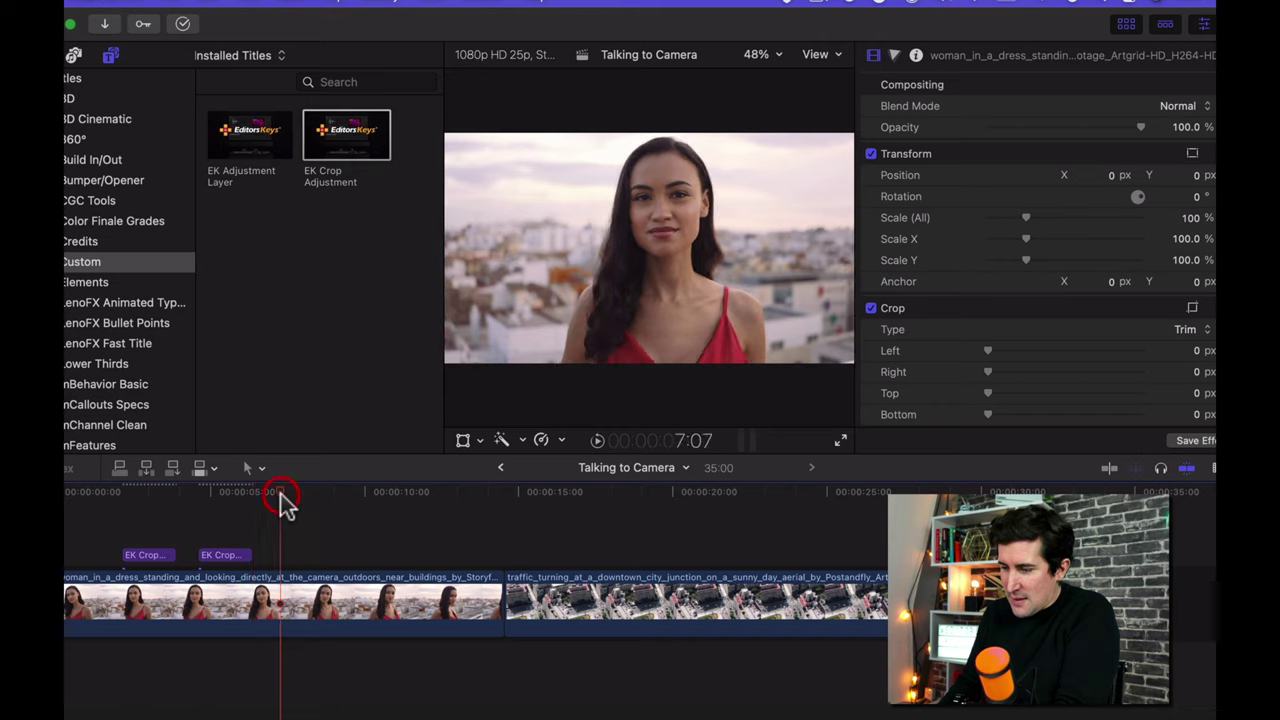
key(super+v)
drag(334, 555, 303, 553)
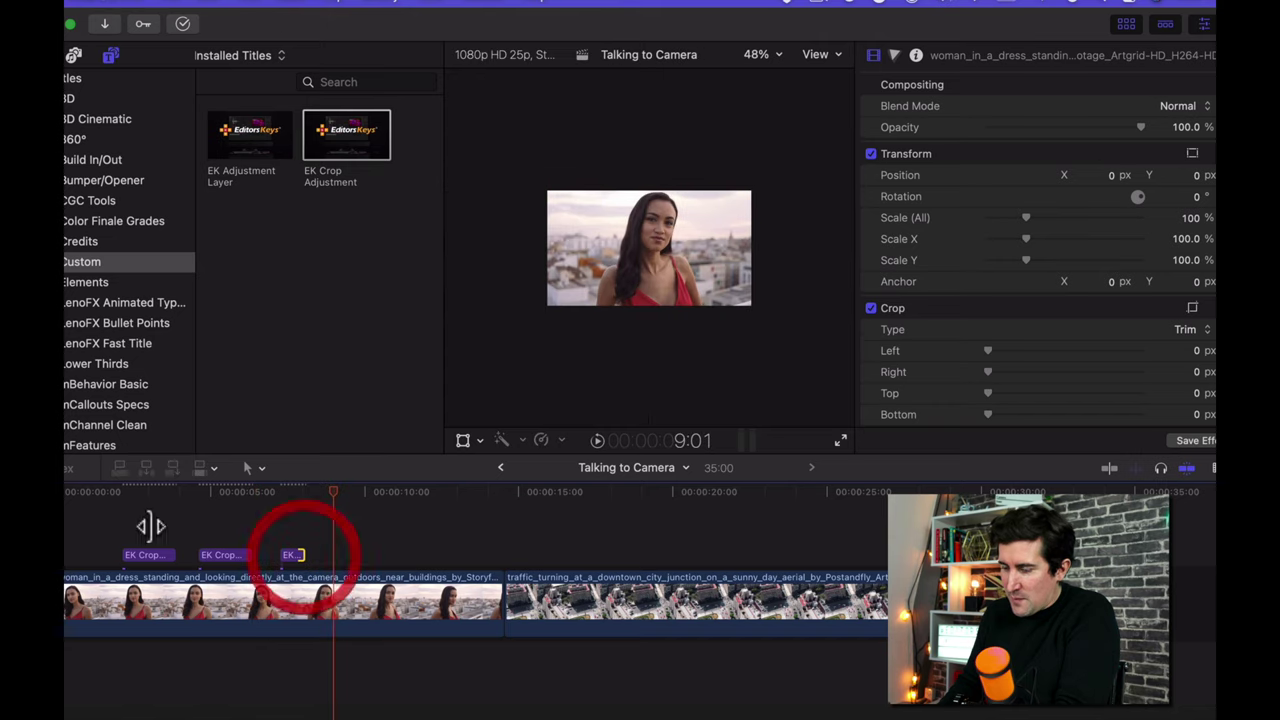
click(84, 489)
key(space)
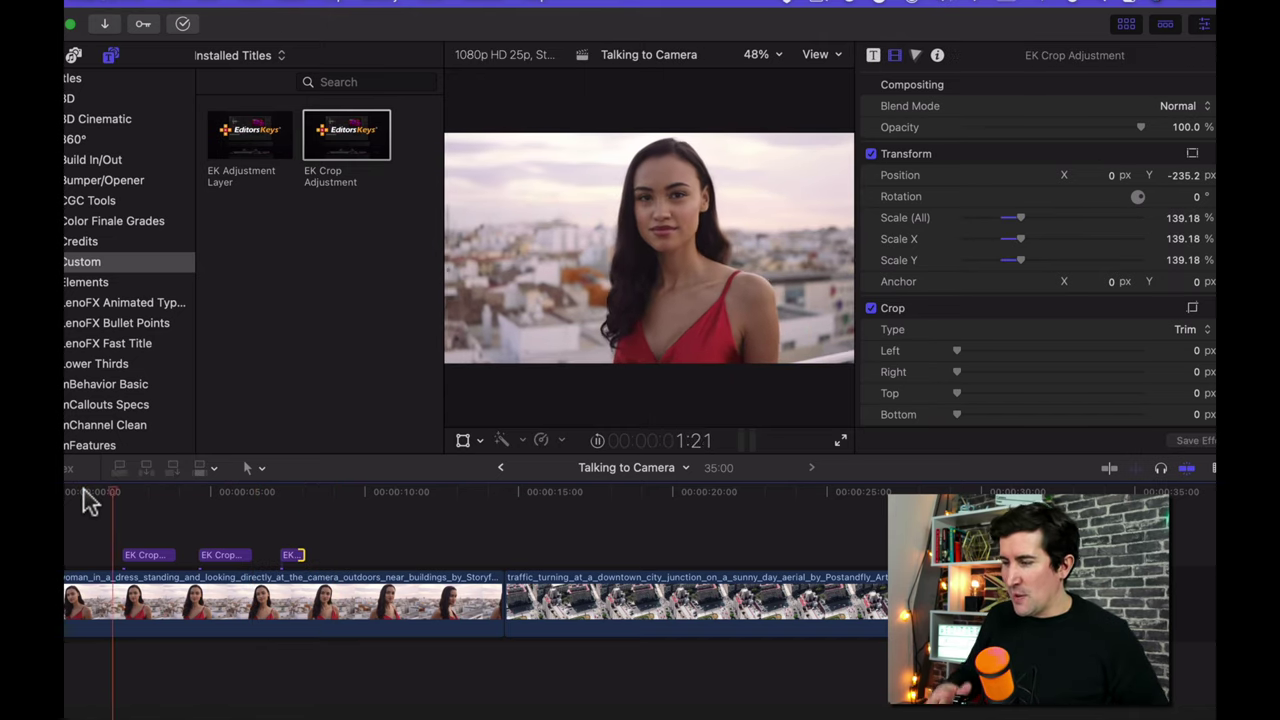